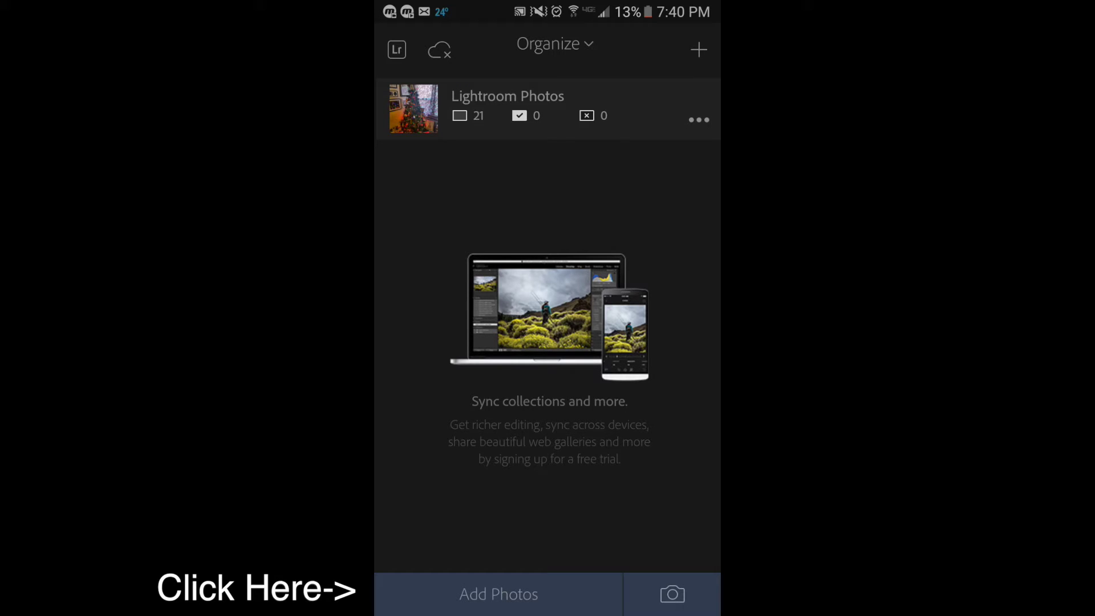
# Import the forest road photo from the Camera folder and open Lightroom Photos.
pyautogui.click(499, 594)
pyautogui.scroll(-3, 547, 342)
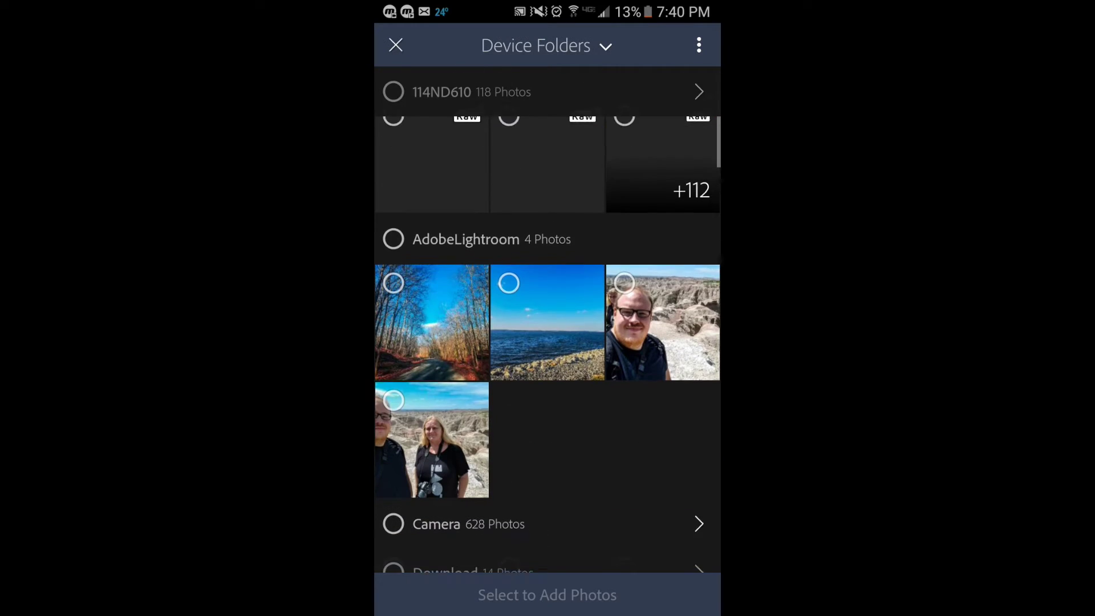
pyautogui.scroll(-2, 547, 342)
pyautogui.scroll(-3, 548, 342)
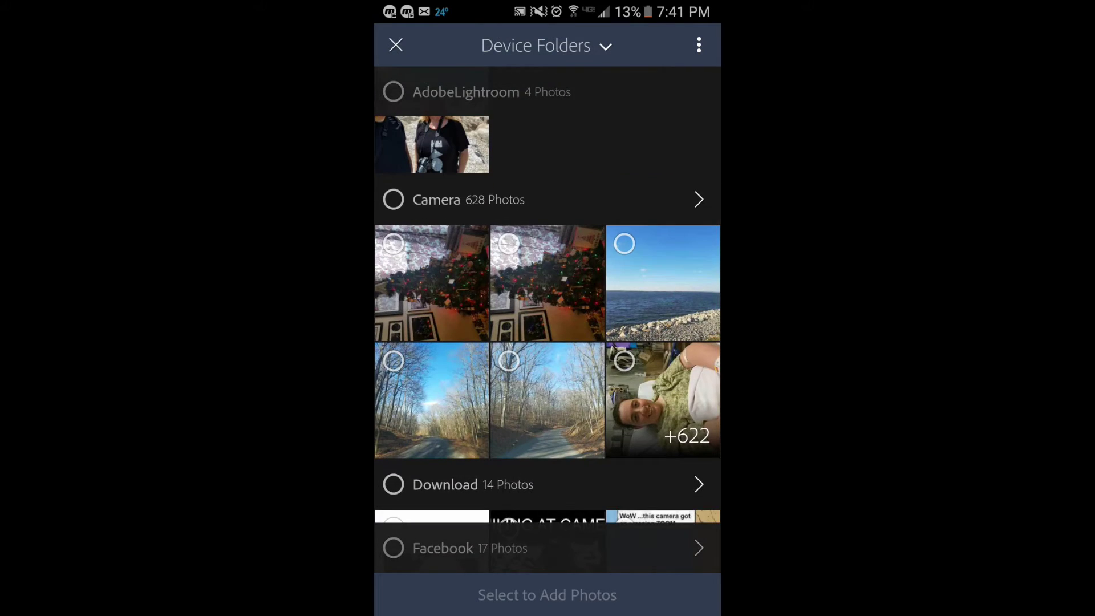
pyautogui.click(548, 400)
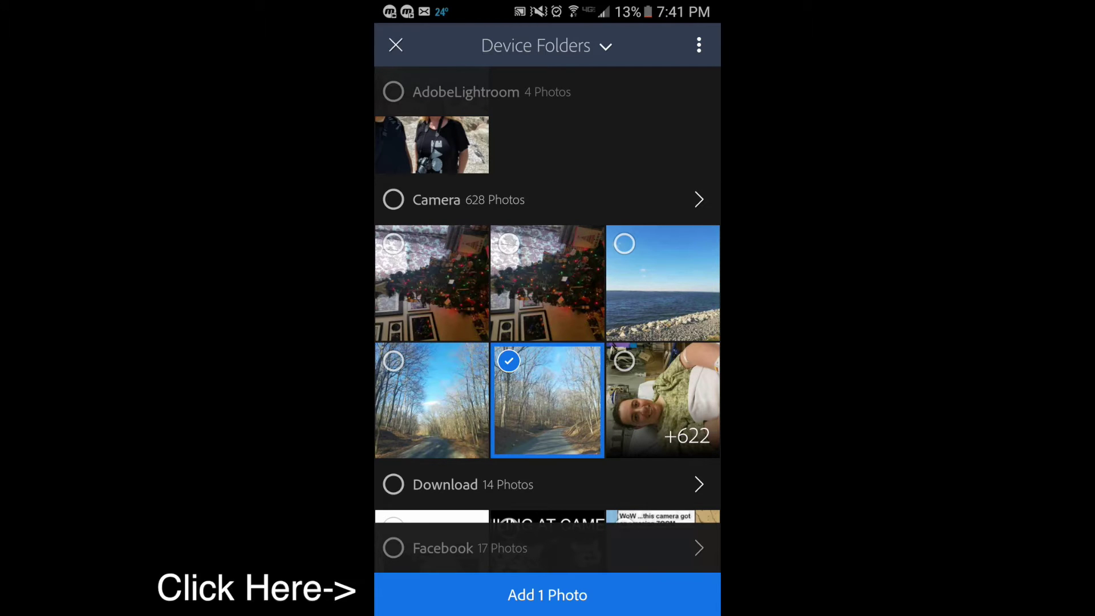
pyautogui.click(547, 594)
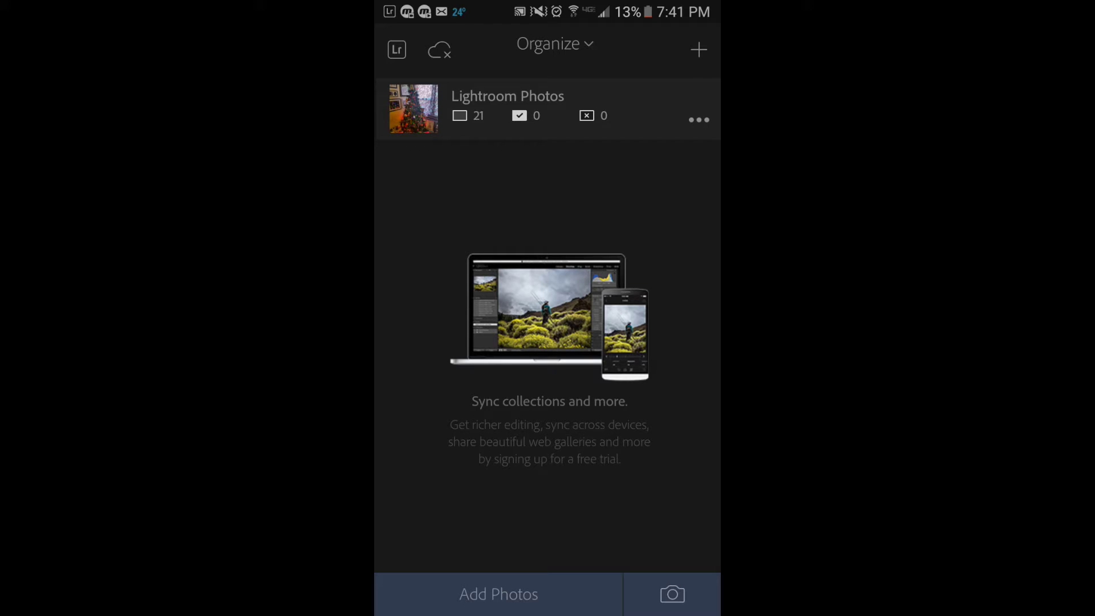
pyautogui.click(507, 106)
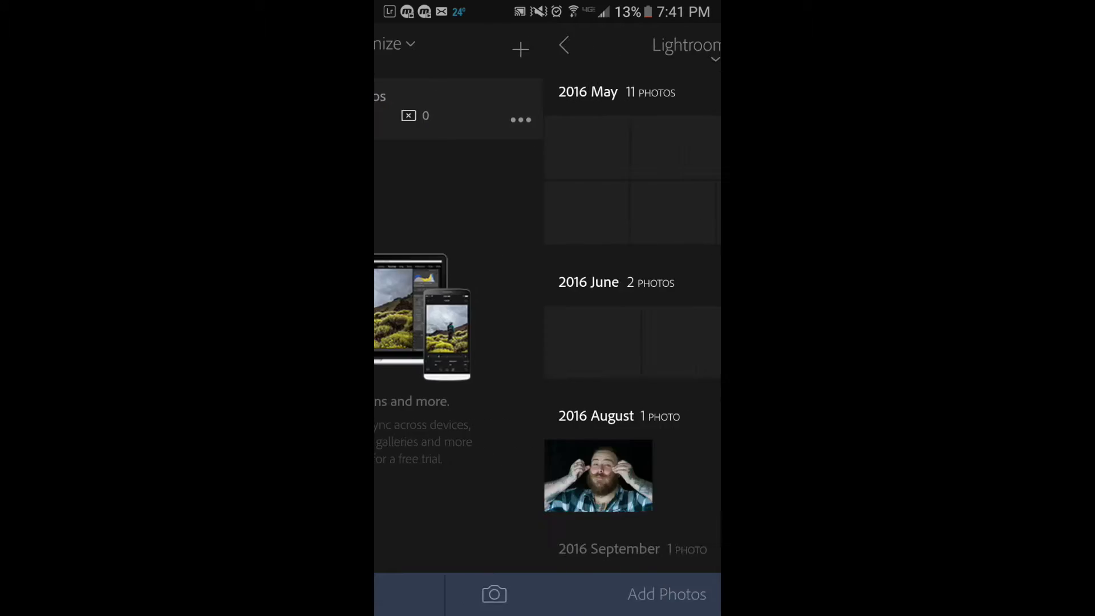
pyautogui.scroll(-5, 547, 342)
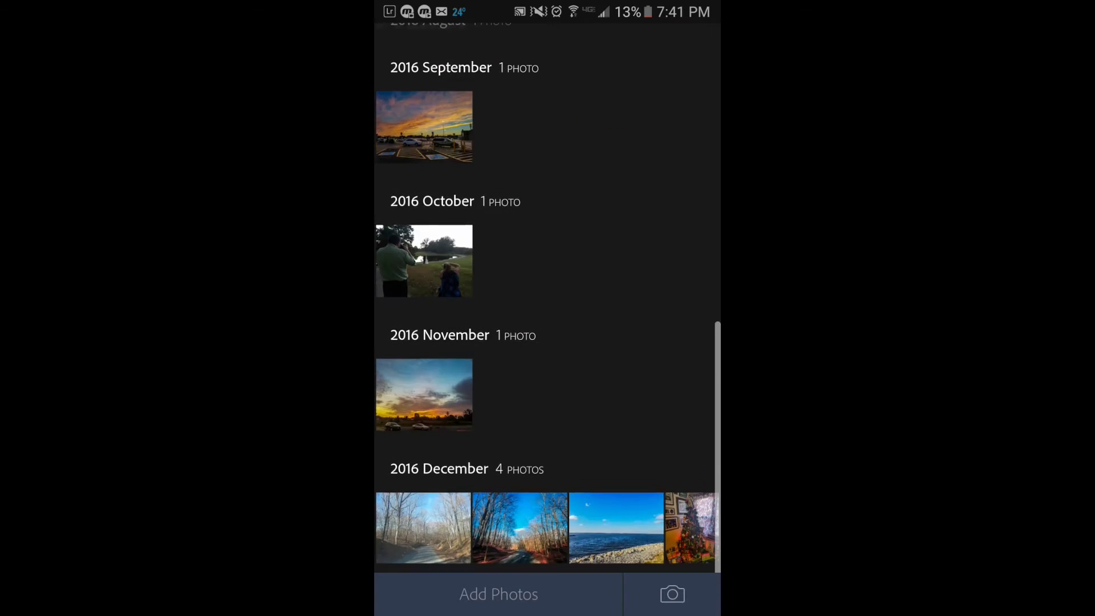
# Open the forest road thumbnail under 2016 December in Loupe view.
pyautogui.click(422, 535)
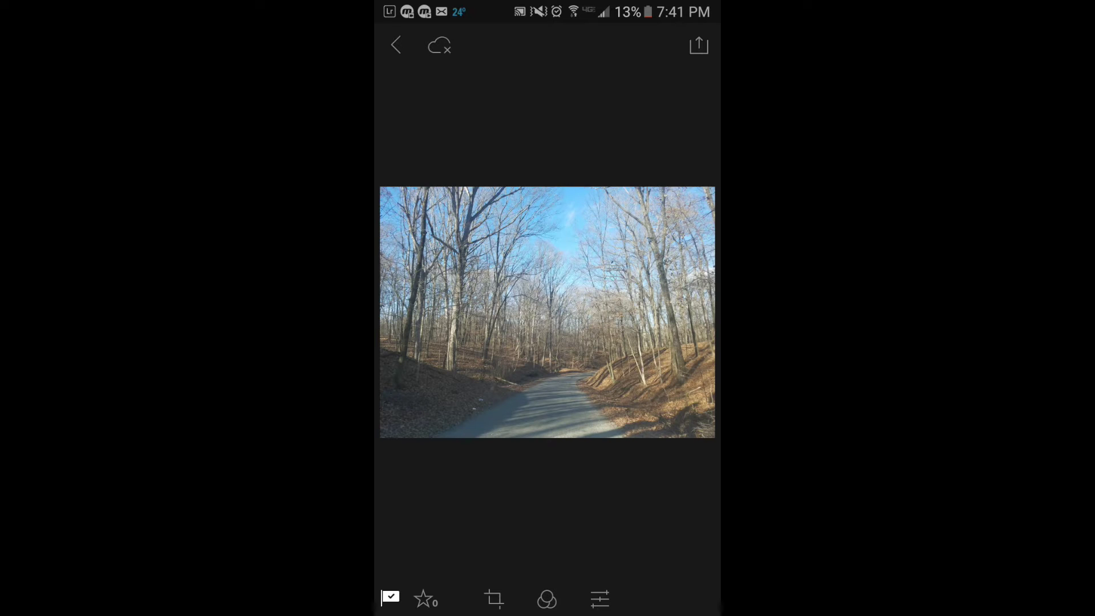
# Set Clarity to +100 in the Adjust strip to crisp up the trees.
pyautogui.click(600, 599)
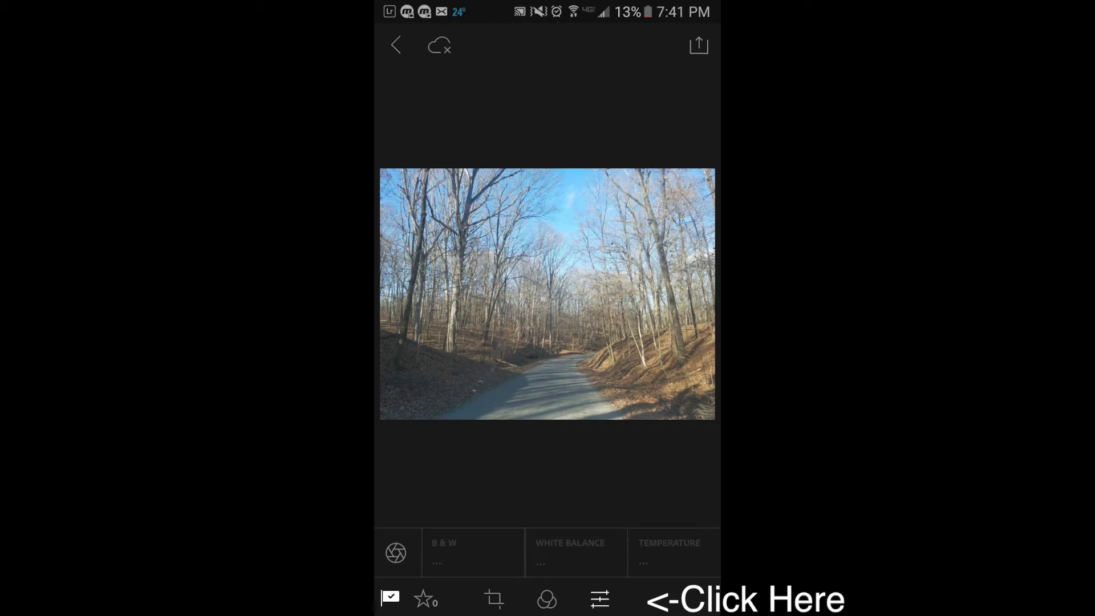
pyautogui.moveTo(684, 552); pyautogui.dragTo(385, 551)
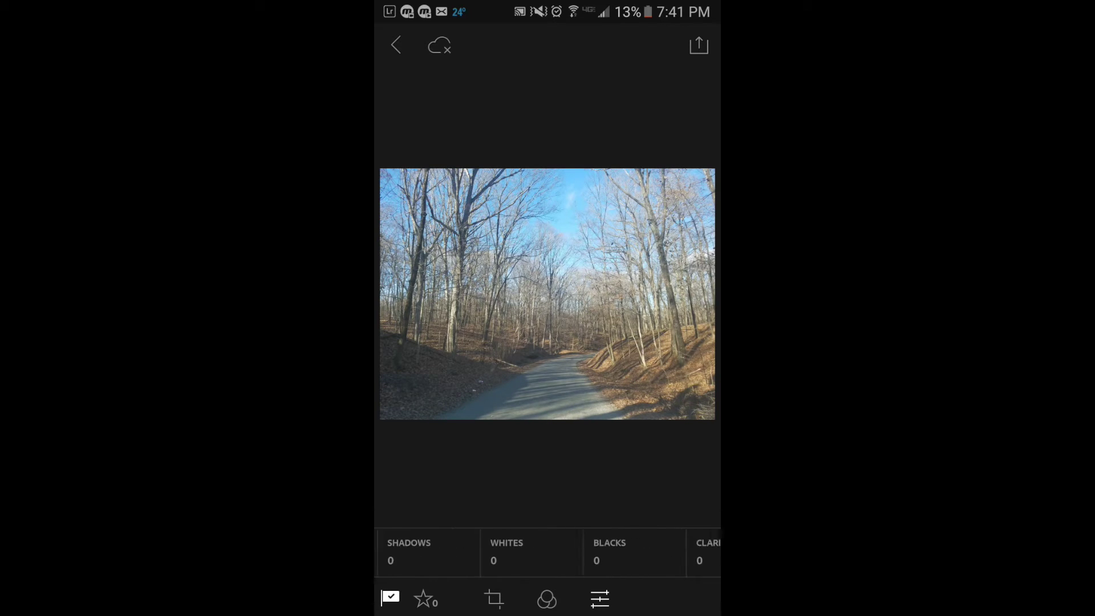
pyautogui.moveTo(667, 552)
pyautogui.mouseDown()
pyautogui.moveTo(462, 552)
pyautogui.moveTo(590, 551)
pyautogui.mouseUp()
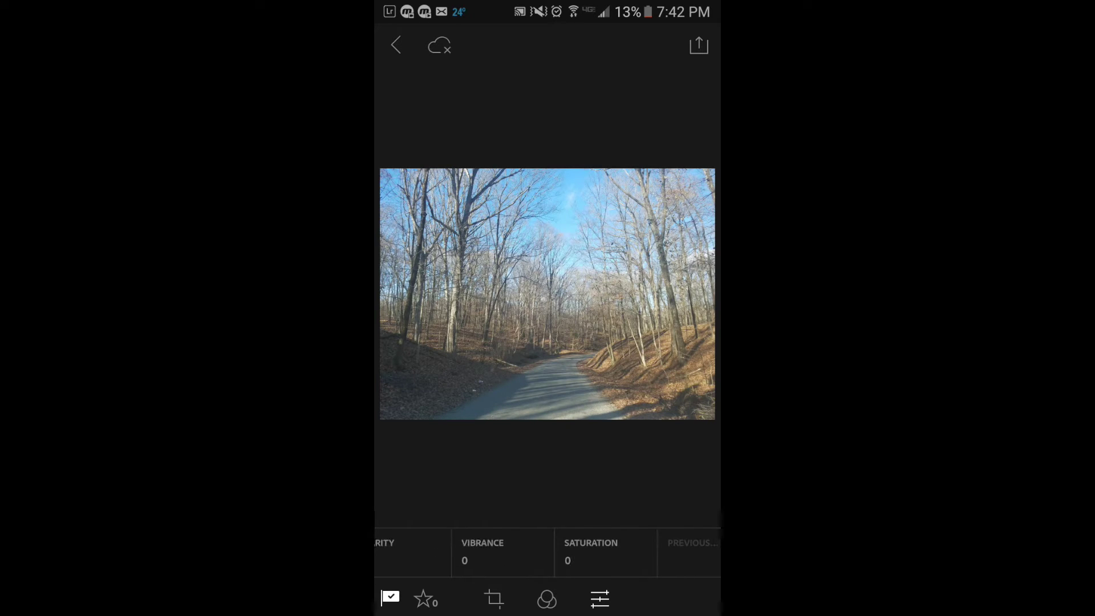
pyautogui.moveTo(480, 552); pyautogui.dragTo(608, 552)
pyautogui.click(506, 552)
pyautogui.moveTo(548, 505); pyautogui.dragTo(677, 505)
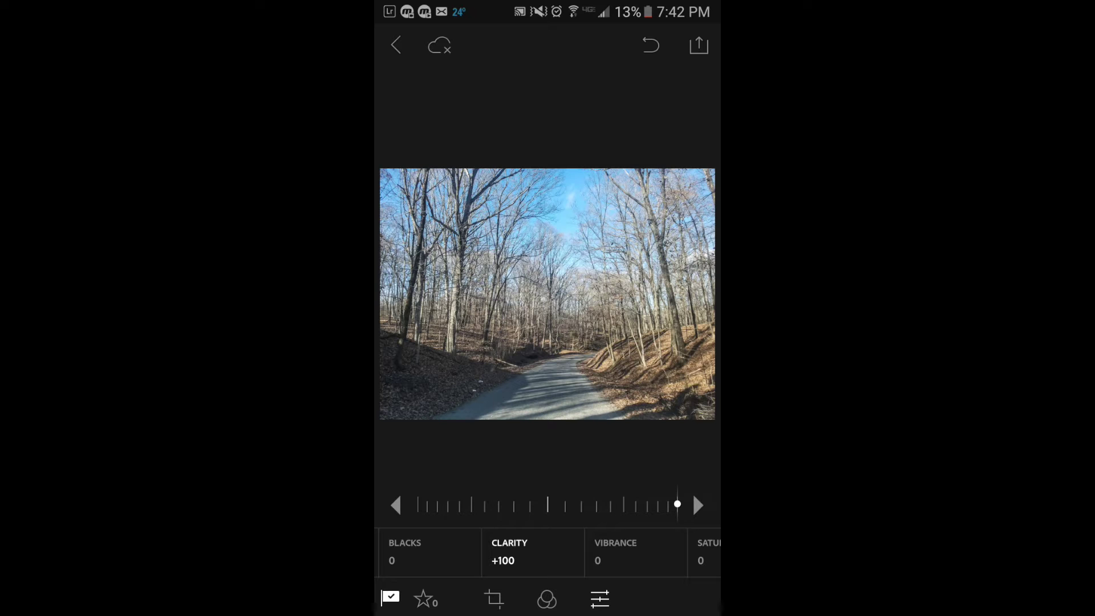
pyautogui.moveTo(677, 505)
pyautogui.mouseDown()
pyautogui.moveTo(549, 505)
pyautogui.moveTo(677, 505)
pyautogui.mouseUp()
pyautogui.moveTo(599, 552); pyautogui.dragTo(530, 552)
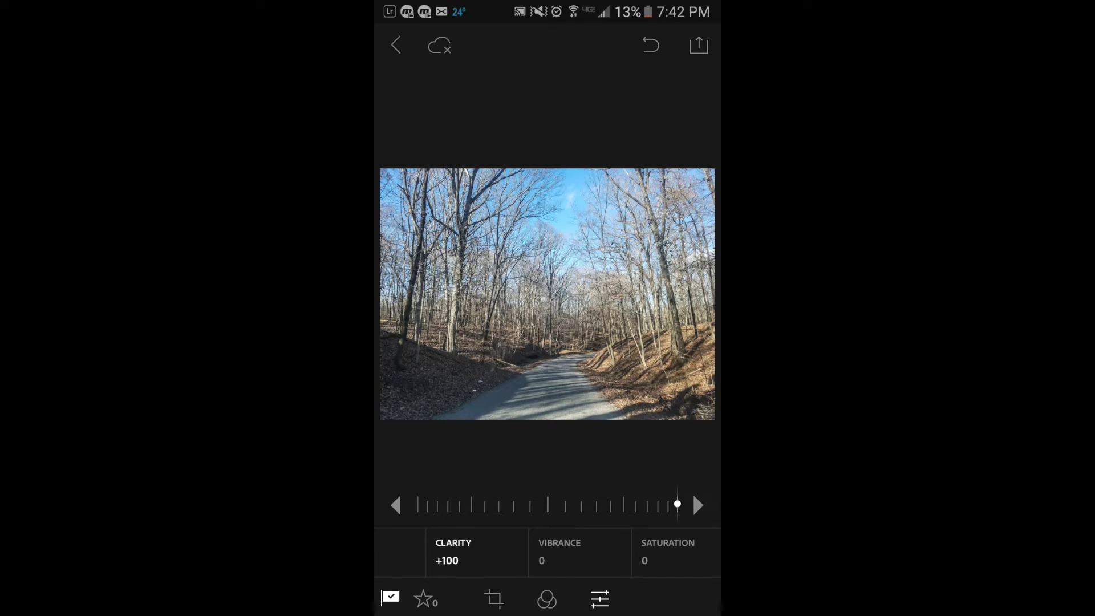
# Set Vibrance to +36, Blacks to -36 and Whites to -87.
pyautogui.click(560, 552)
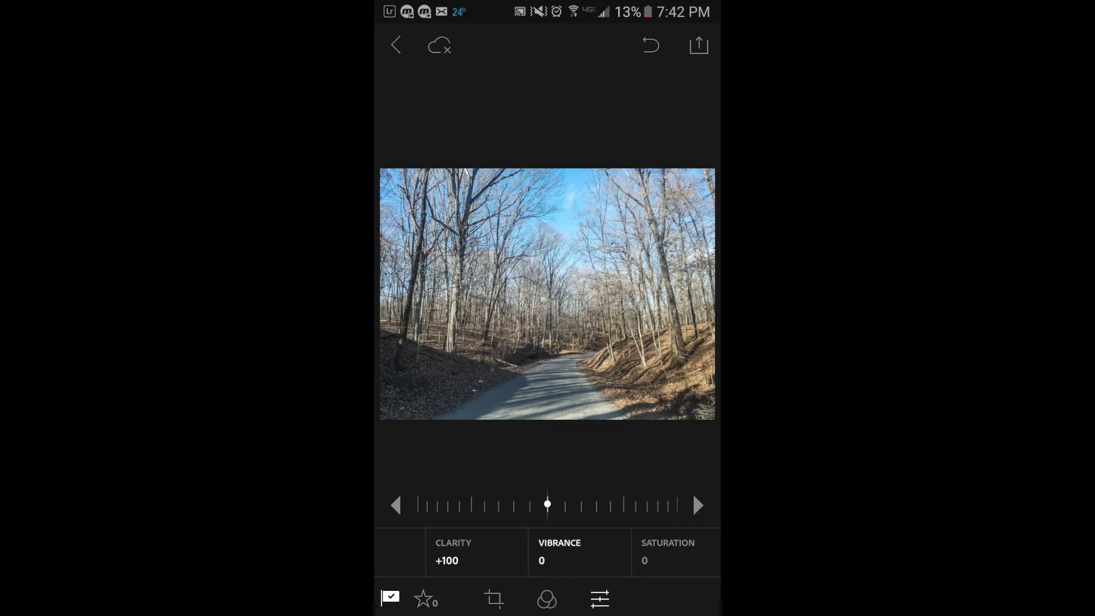
pyautogui.moveTo(547, 504); pyautogui.dragTo(606, 505)
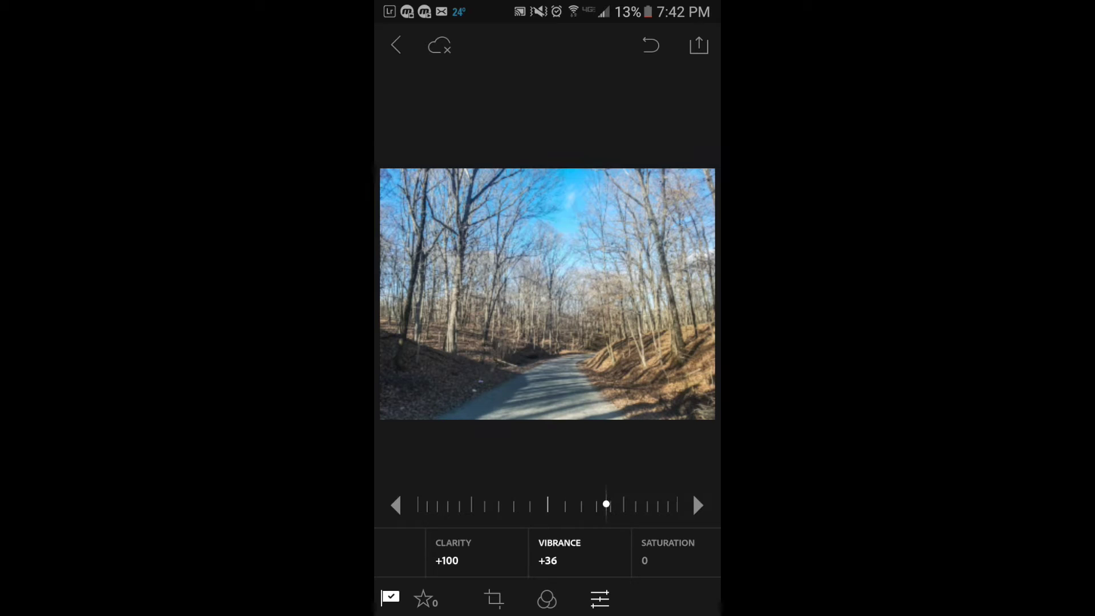
pyautogui.moveTo(479, 551); pyautogui.dragTo(616, 552)
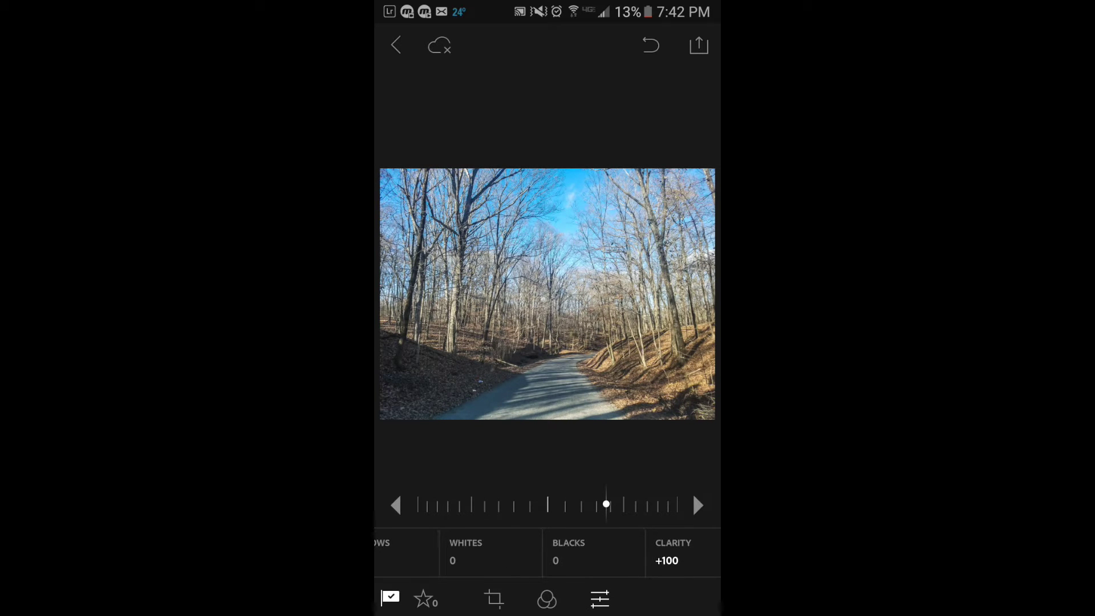
pyautogui.click(569, 552)
pyautogui.moveTo(548, 505); pyautogui.dragTo(429, 506)
pyautogui.click(466, 551)
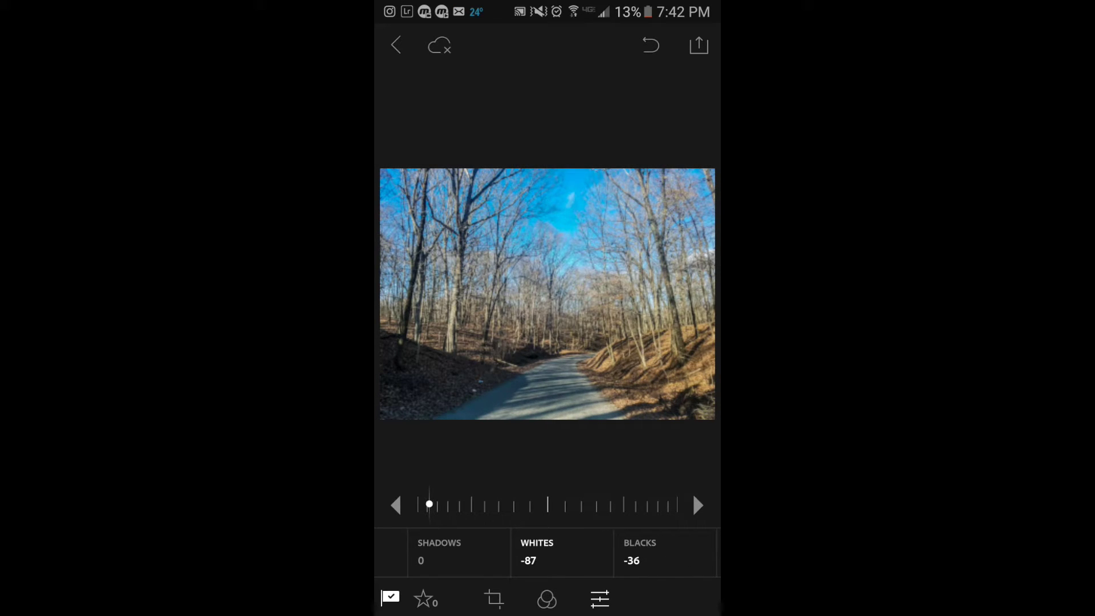
pyautogui.moveTo(479, 552); pyautogui.dragTo(548, 552)
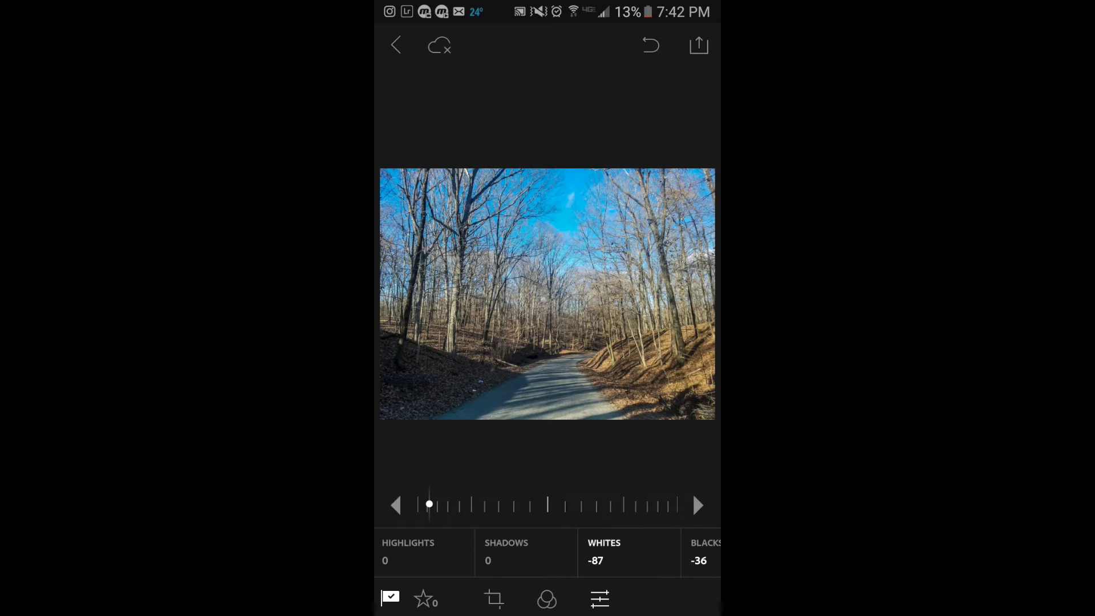
# Set Shadows to +41, Highlights to -100 and Contrast to +27.
pyautogui.click(507, 552)
pyautogui.moveTo(547, 505); pyautogui.dragTo(613, 505)
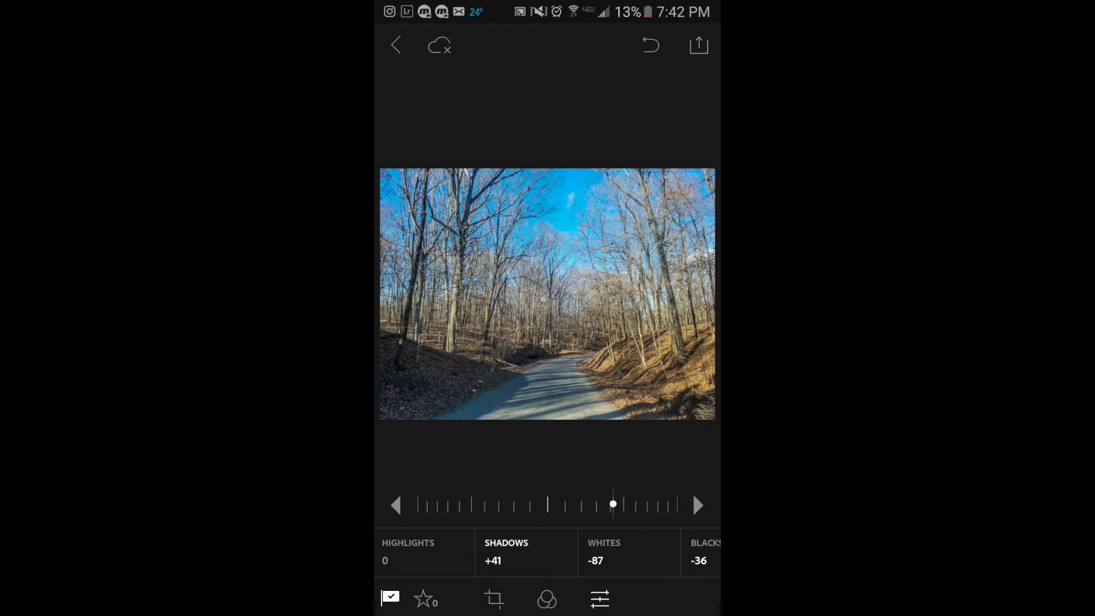
pyautogui.moveTo(479, 552); pyautogui.dragTo(607, 552)
pyautogui.click(539, 552)
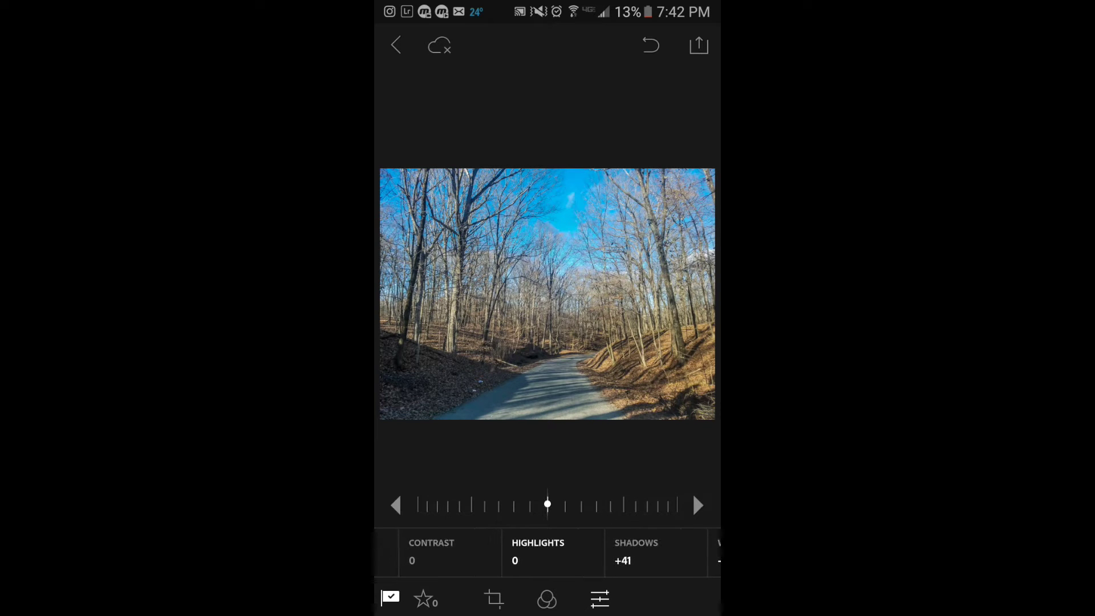
pyautogui.moveTo(548, 504); pyautogui.dragTo(418, 506)
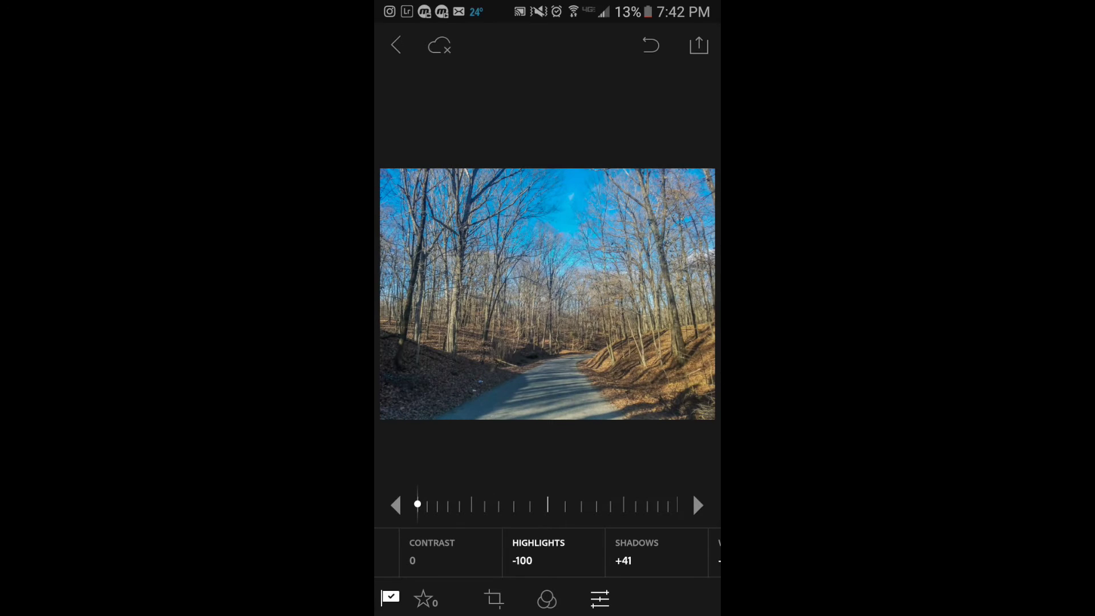
pyautogui.moveTo(479, 551); pyautogui.dragTo(566, 552)
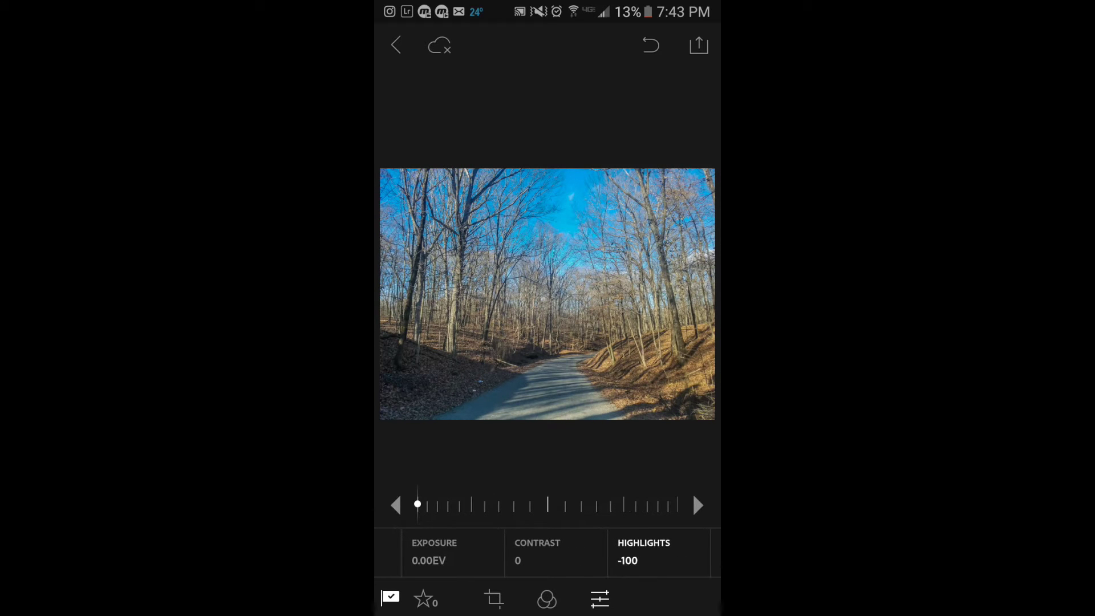
pyautogui.click(538, 552)
pyautogui.moveTo(548, 504); pyautogui.dragTo(592, 504)
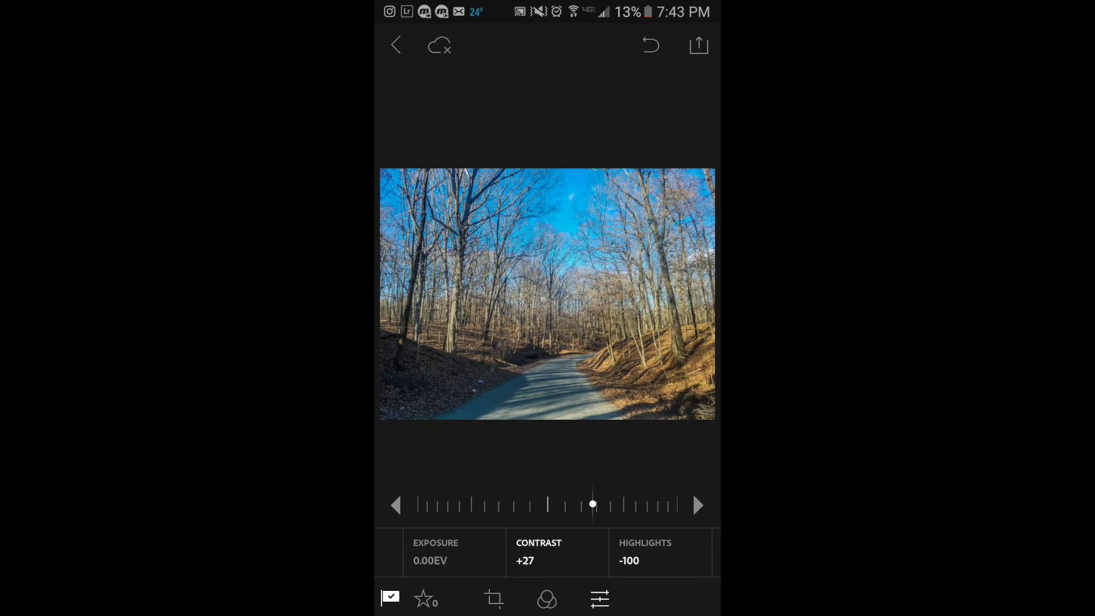
pyautogui.moveTo(427, 552); pyautogui.dragTo(582, 551)
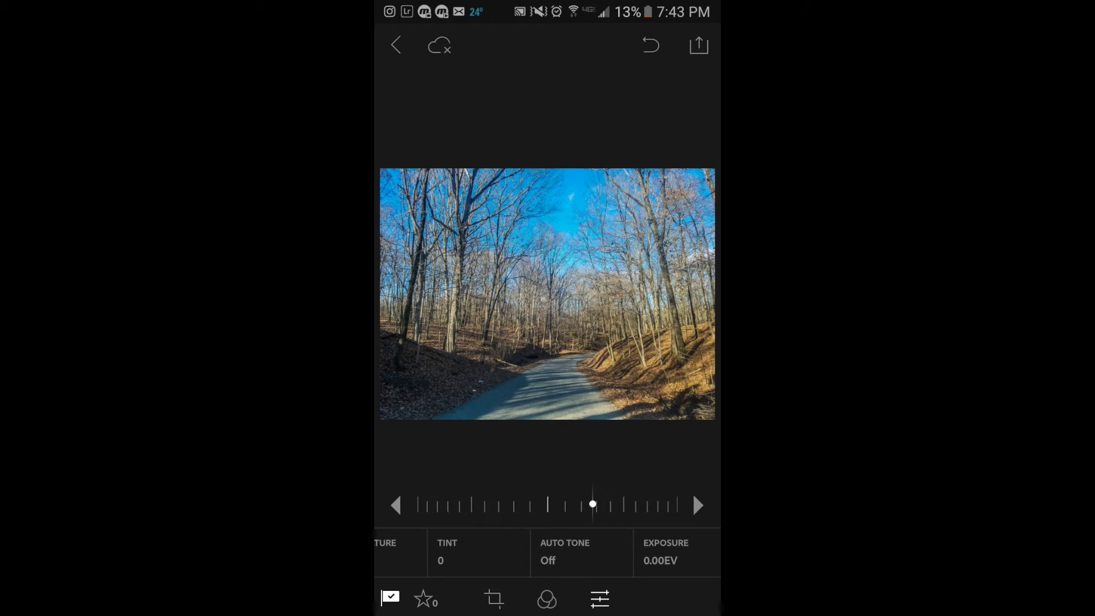
pyautogui.moveTo(445, 551); pyautogui.dragTo(616, 552)
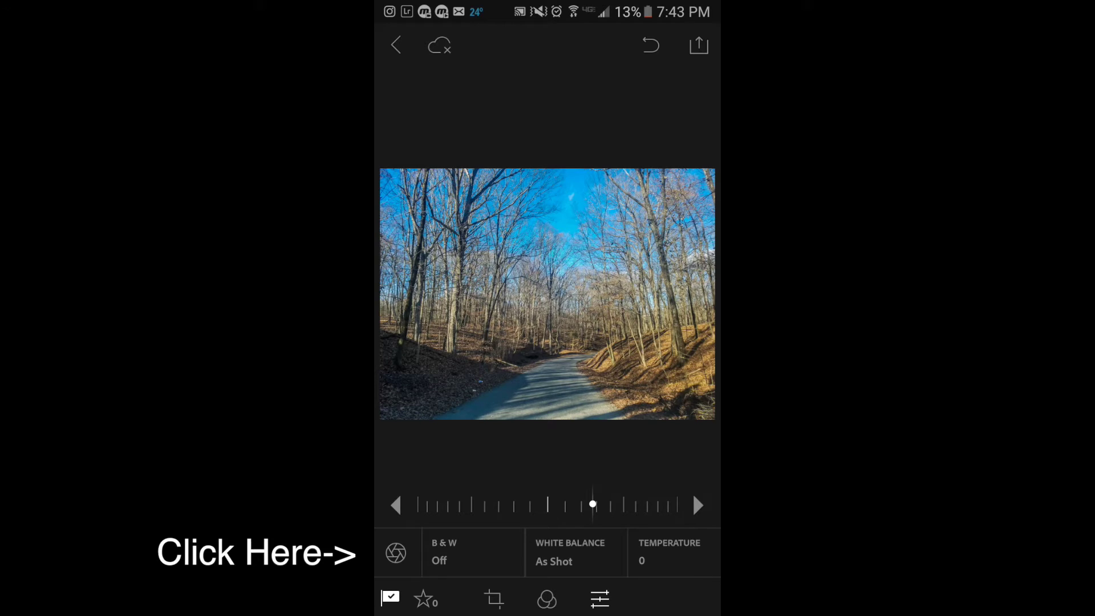
# Set the parametric tone curve to Highlights +25, Darks -21 and Shadows -4.
pyautogui.click(396, 552)
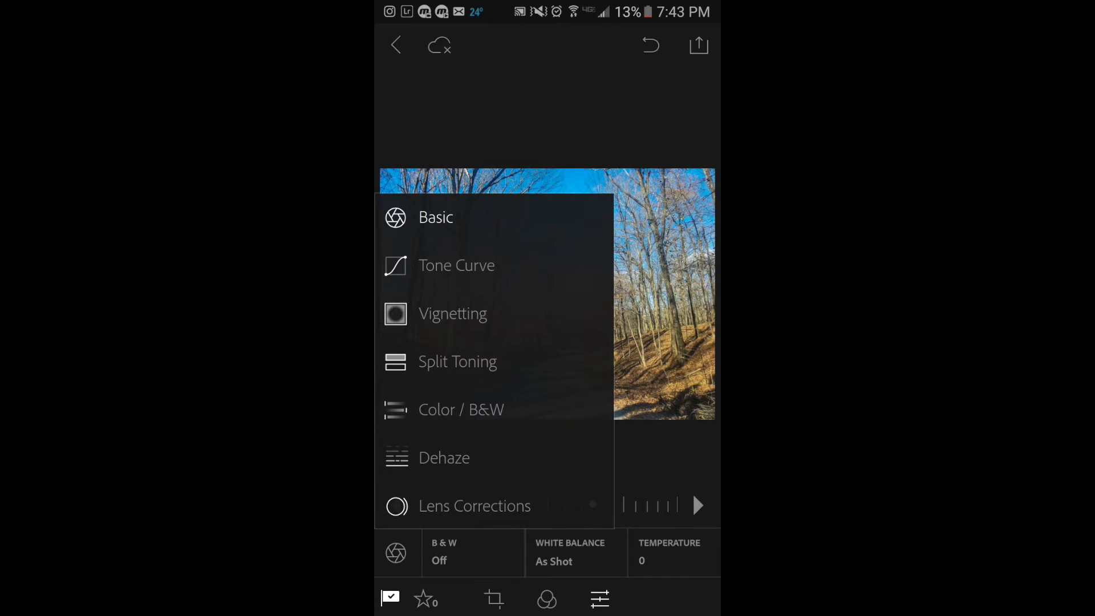
pyautogui.click(456, 265)
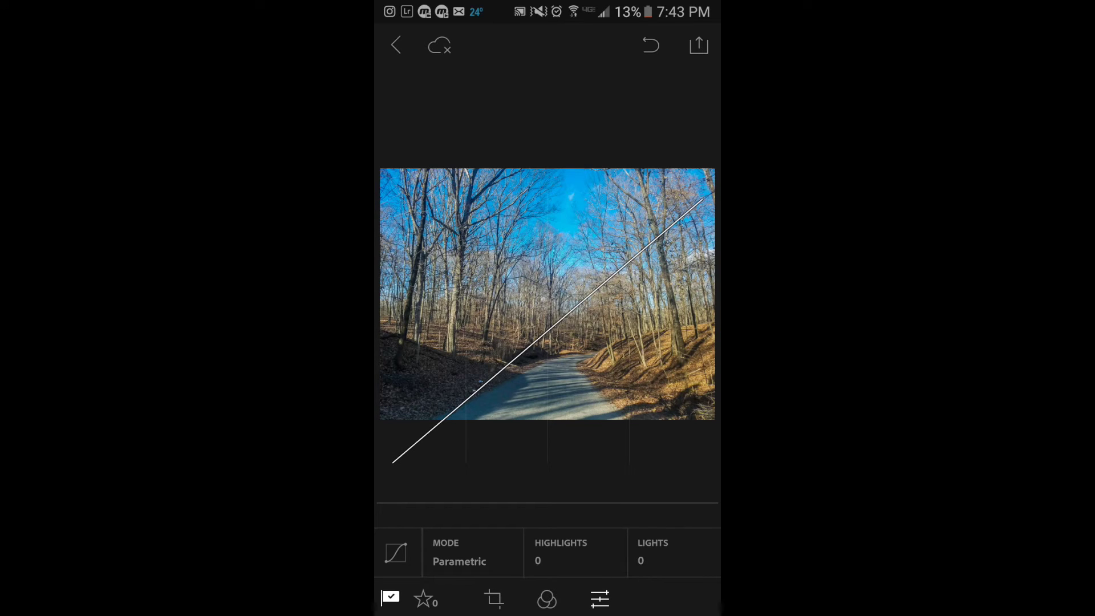
pyautogui.moveTo(637, 257); pyautogui.dragTo(637, 231)
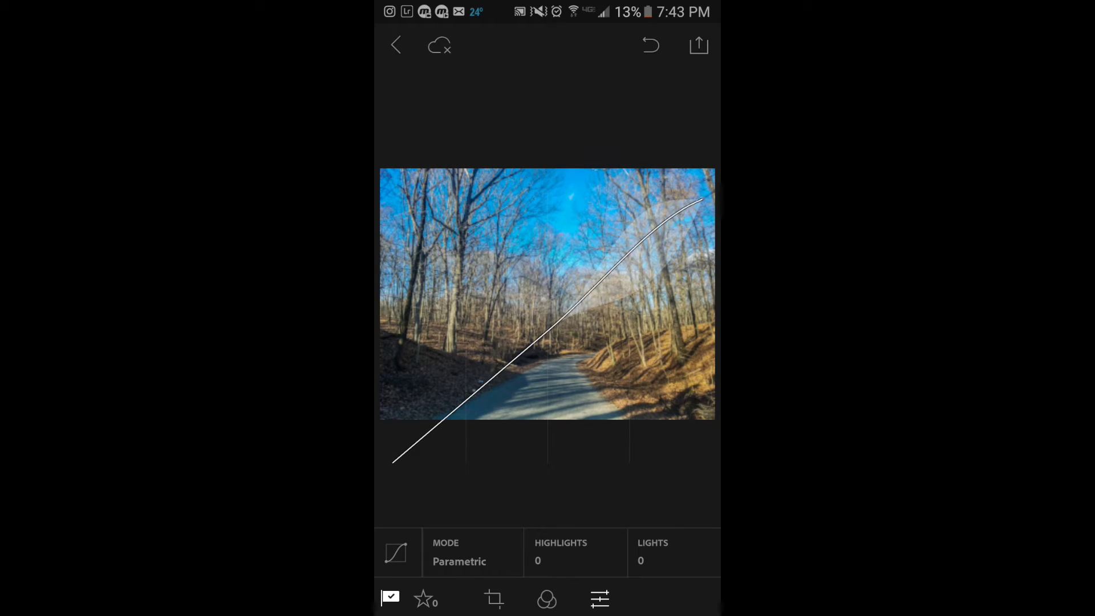
pyautogui.moveTo(479, 376); pyautogui.dragTo(479, 410)
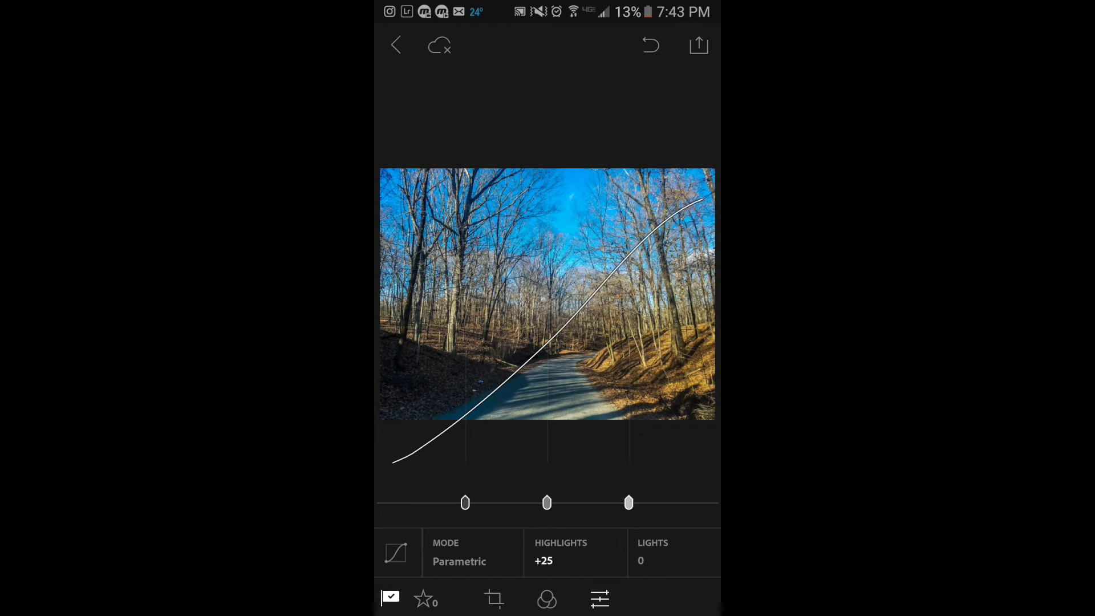
pyautogui.hscroll(5, 547, 556)
pyautogui.hscroll(-2, 547, 557)
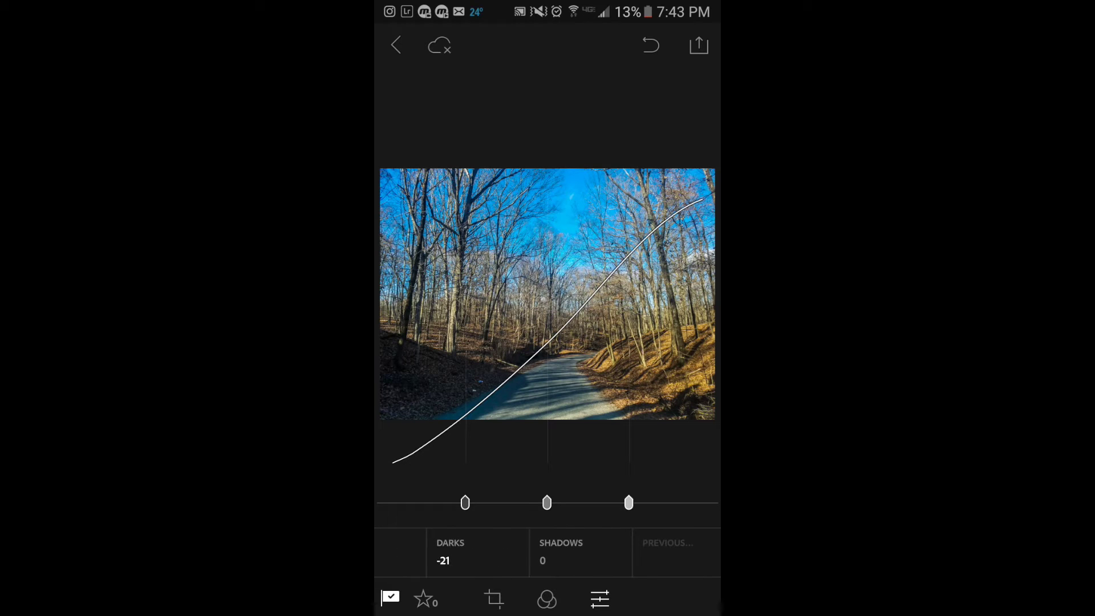
pyautogui.click(561, 551)
pyautogui.moveTo(547, 504)
pyautogui.mouseDown()
pyautogui.moveTo(645, 505)
pyautogui.moveTo(466, 506)
pyautogui.moveTo(673, 504)
pyautogui.moveTo(476, 505)
pyautogui.moveTo(539, 505)
pyautogui.mouseUp()
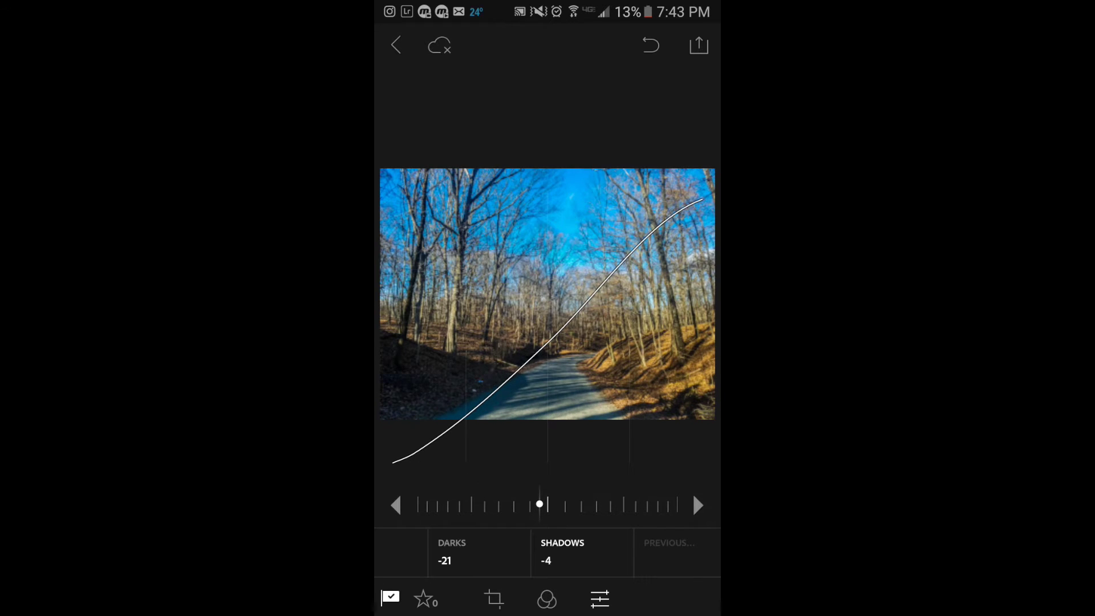
pyautogui.moveTo(479, 552); pyautogui.dragTo(659, 552)
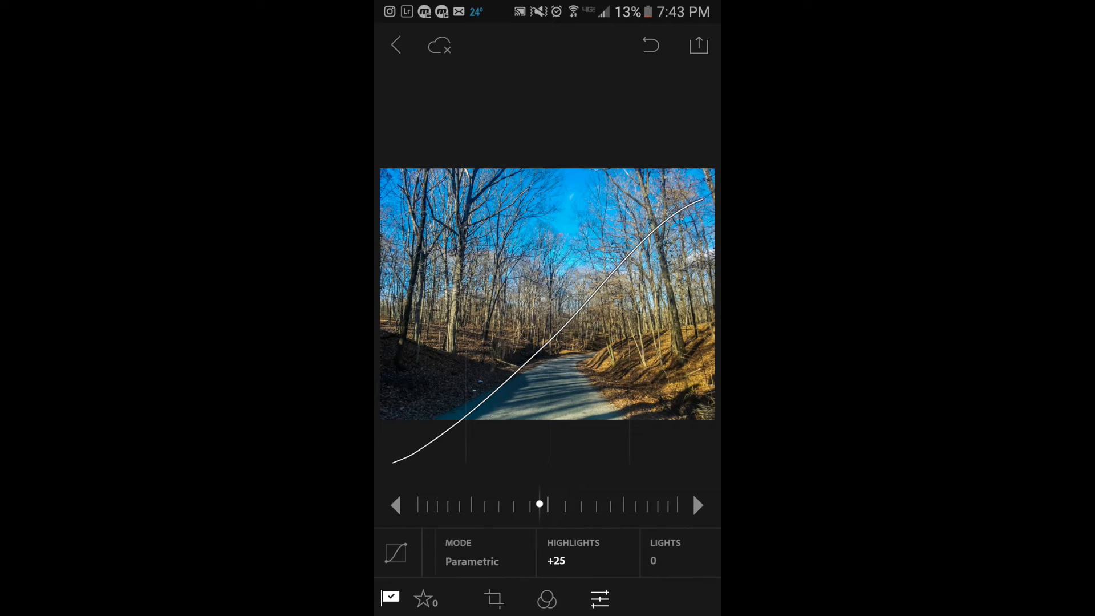
pyautogui.click(395, 553)
# Add a subtle vignette with Amount set to -9.
pyautogui.click(453, 313)
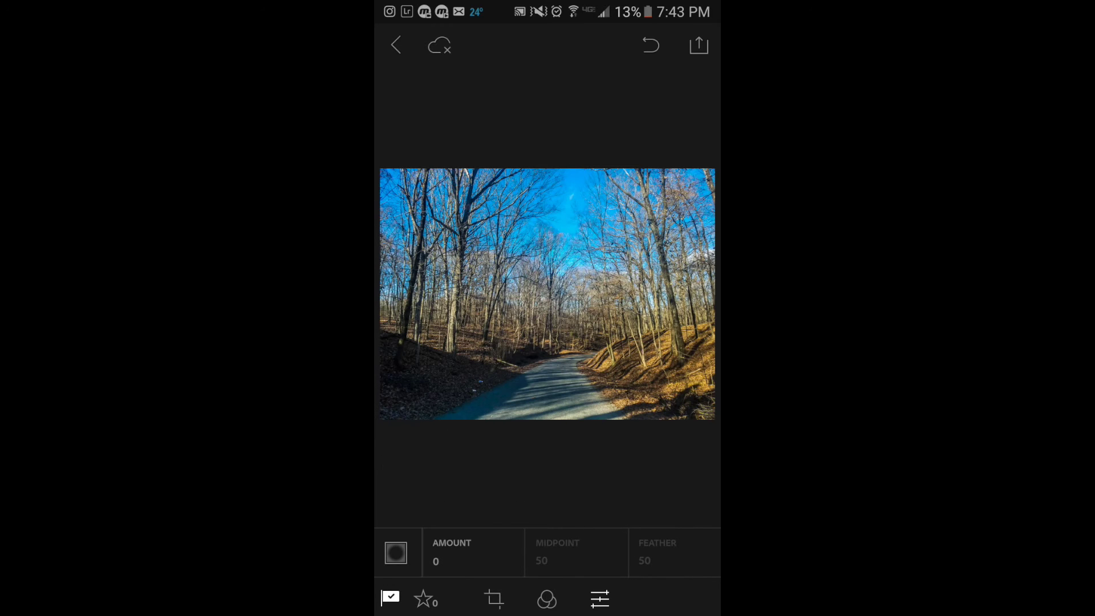
pyautogui.click(451, 552)
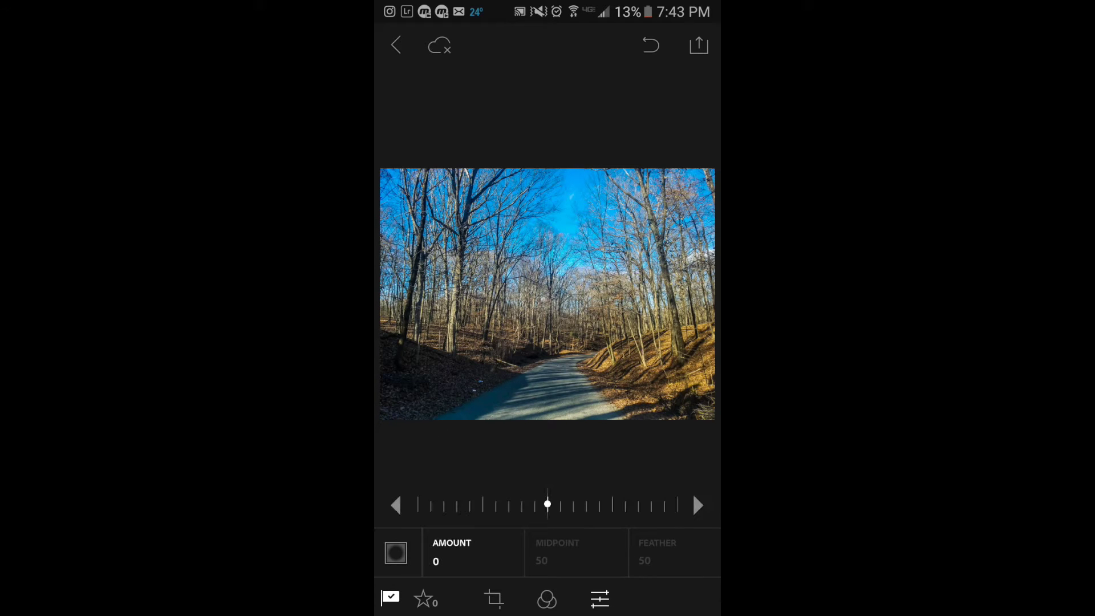
pyautogui.moveTo(548, 506)
pyautogui.mouseDown()
pyautogui.moveTo(570, 505)
pyautogui.moveTo(513, 504)
pyautogui.mouseUp()
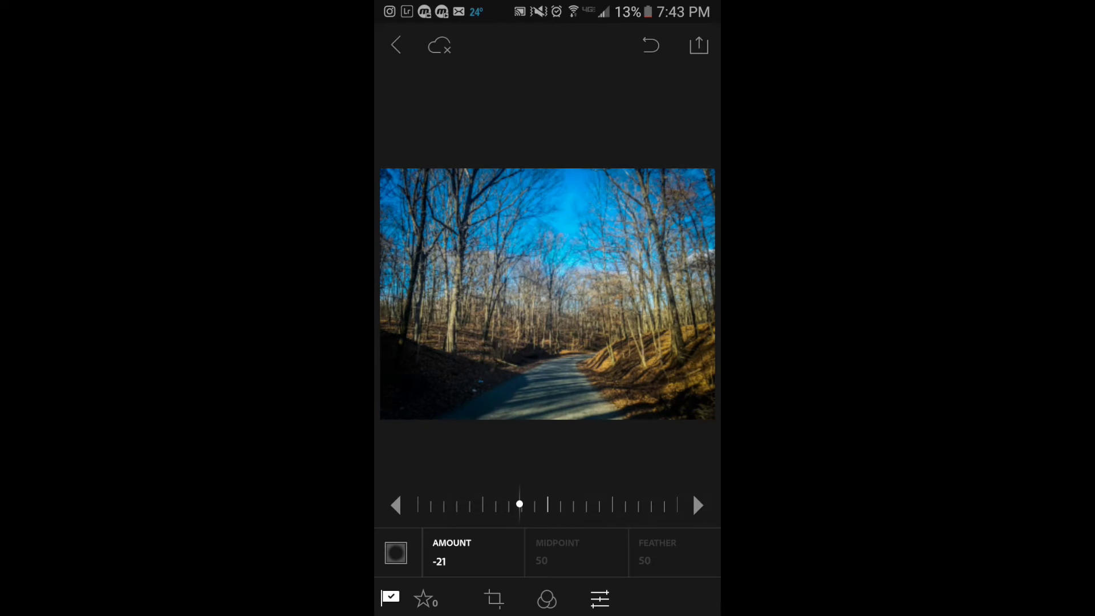
pyautogui.moveTo(520, 505)
pyautogui.mouseDown()
pyautogui.moveTo(547, 505)
pyautogui.moveTo(417, 505)
pyautogui.moveTo(536, 504)
pyautogui.mouseUp()
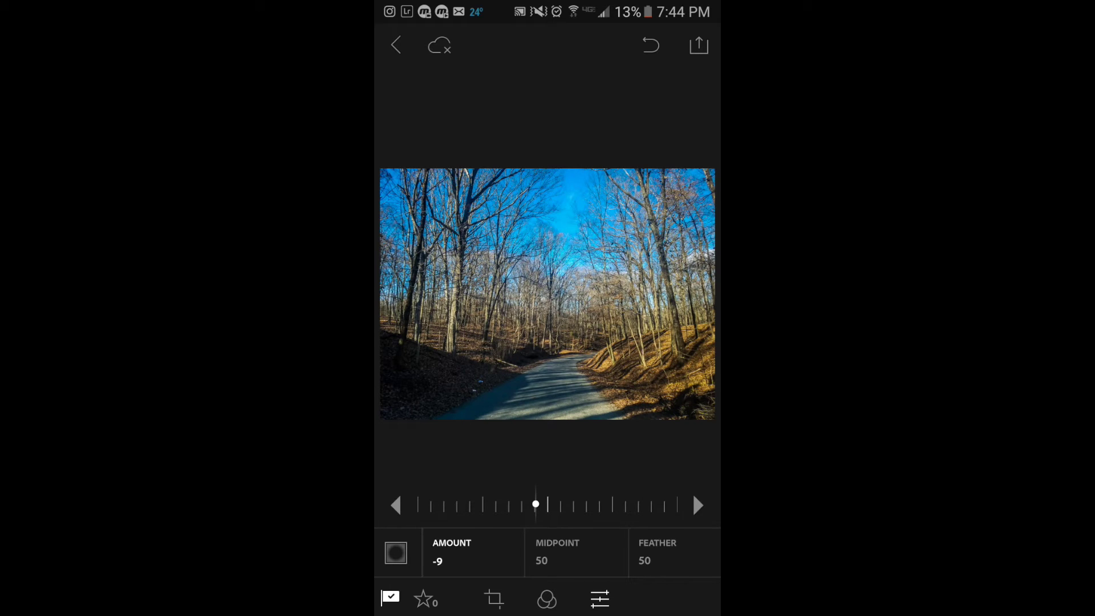
pyautogui.click(395, 552)
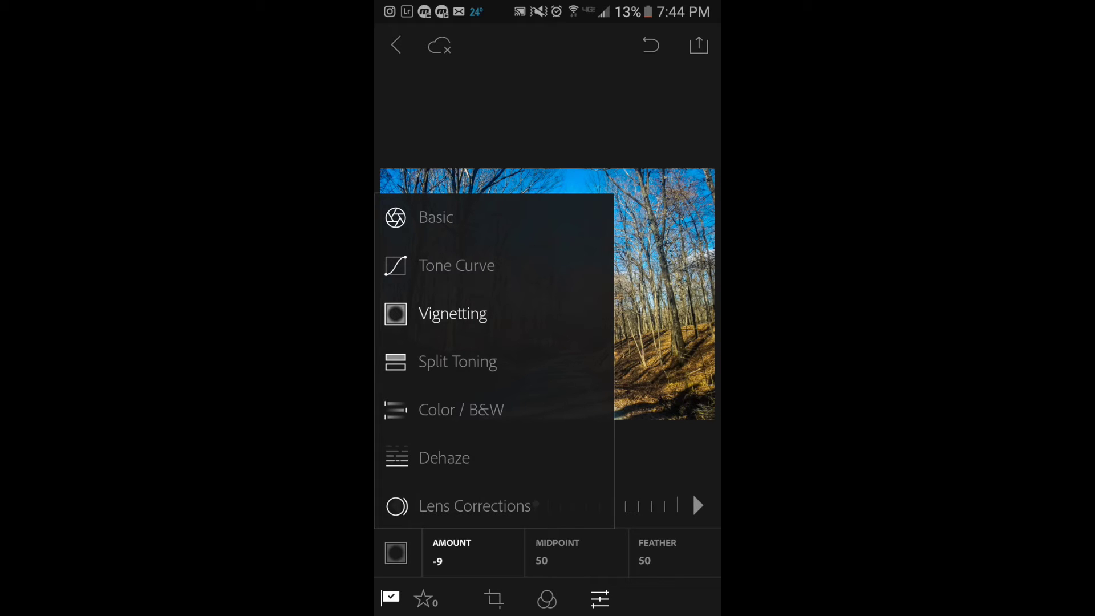
# Shift the hues to Red -29, Orange -42 and Yellow -100, leaving Blue at +1.
pyautogui.click(461, 410)
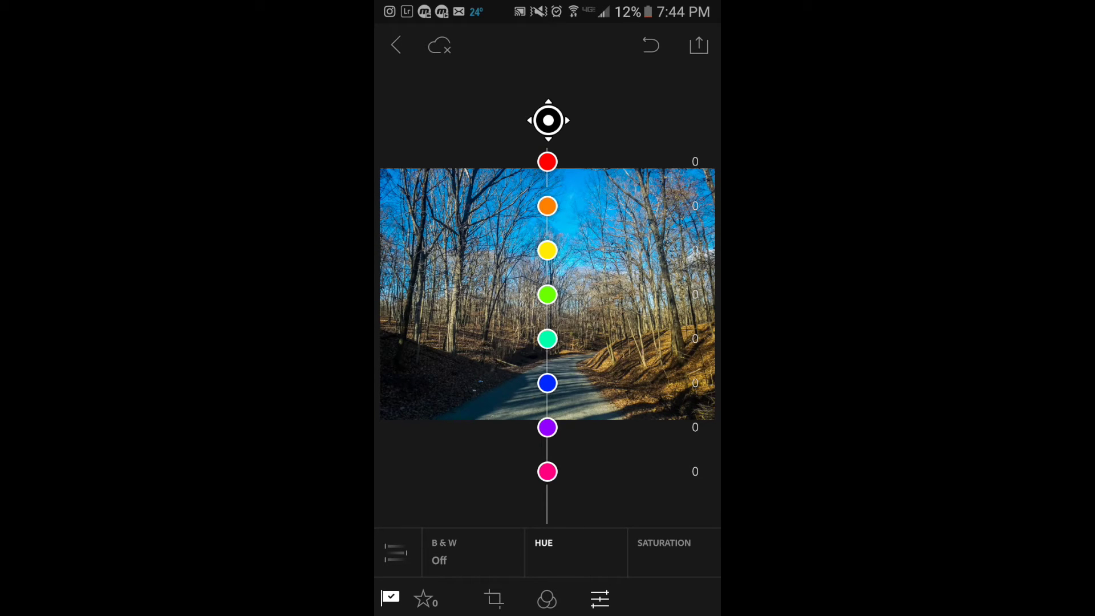
pyautogui.moveTo(650, 552)
pyautogui.mouseDown()
pyautogui.moveTo(534, 552)
pyautogui.moveTo(652, 551)
pyautogui.mouseUp()
pyautogui.moveTo(548, 249); pyautogui.dragTo(439, 250)
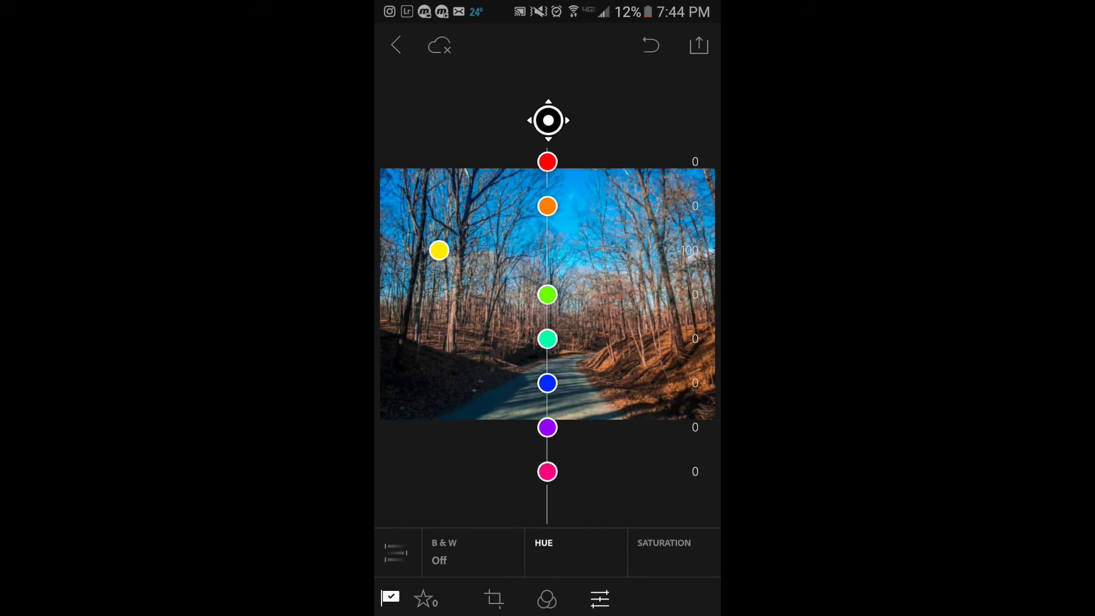
pyautogui.moveTo(548, 206); pyautogui.dragTo(439, 205)
pyautogui.moveTo(547, 161); pyautogui.dragTo(439, 162)
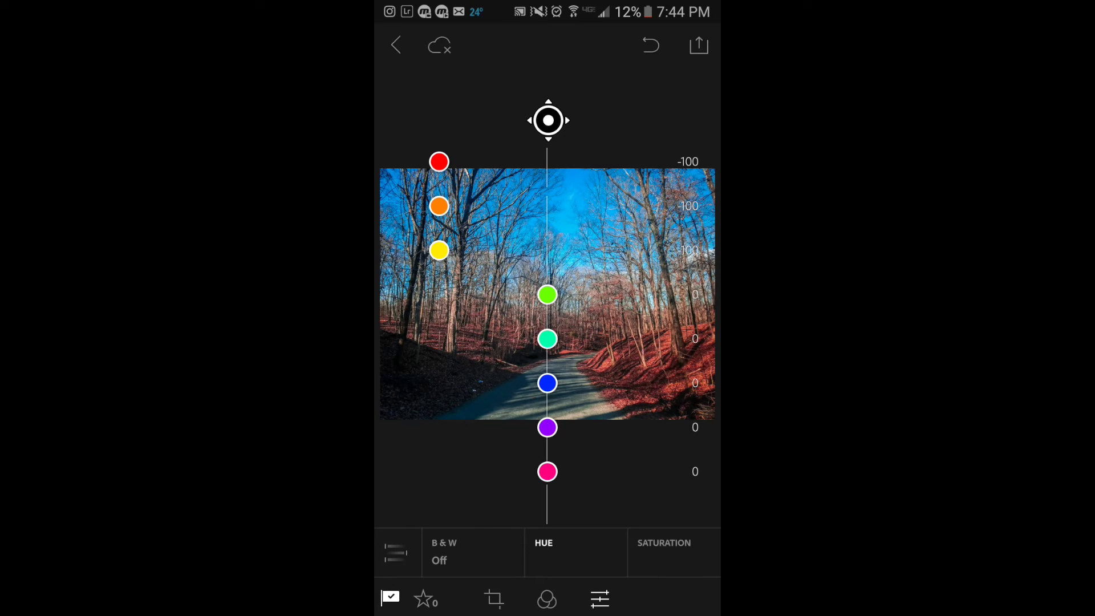
pyautogui.moveTo(547, 382)
pyautogui.mouseDown()
pyautogui.moveTo(656, 383)
pyautogui.moveTo(439, 382)
pyautogui.moveTo(548, 383)
pyautogui.mouseUp()
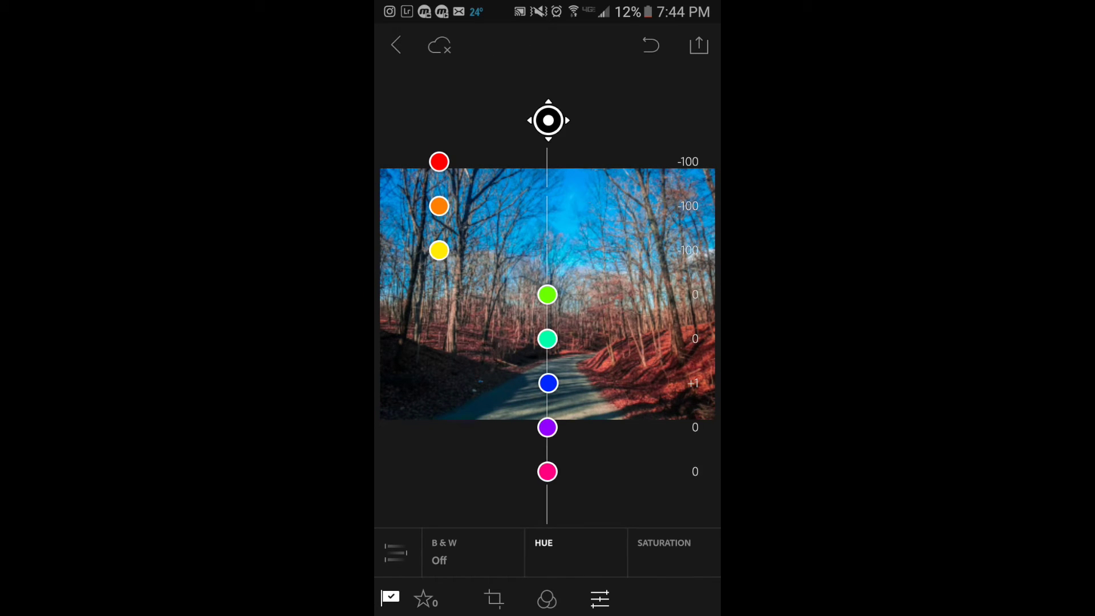
pyautogui.moveTo(439, 161)
pyautogui.mouseDown()
pyautogui.moveTo(533, 162)
pyautogui.moveTo(517, 162)
pyautogui.mouseUp()
pyautogui.moveTo(439, 206); pyautogui.dragTo(502, 206)
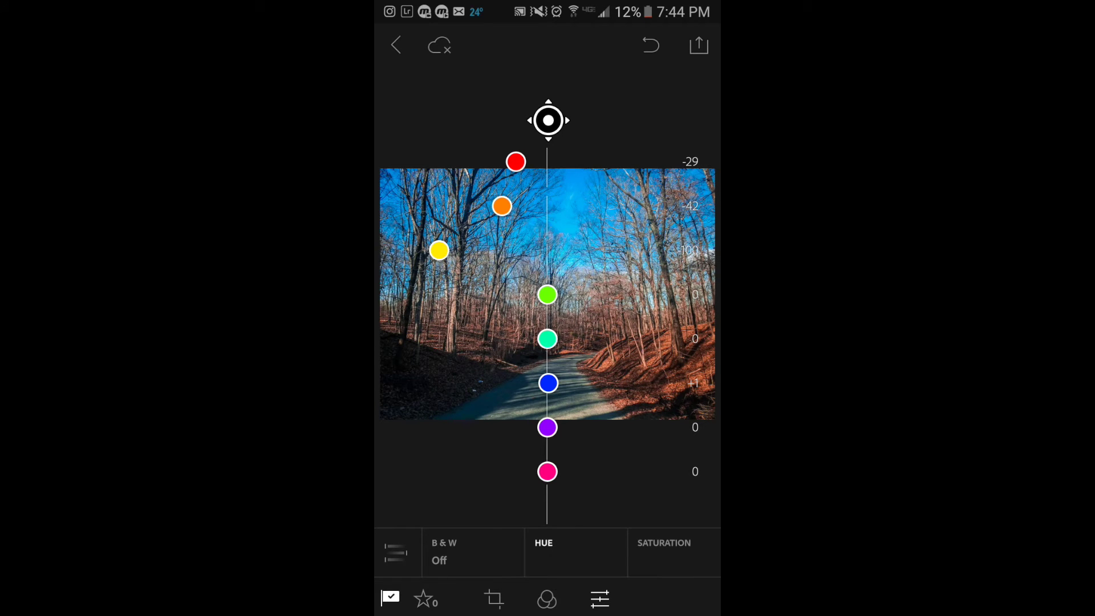
pyautogui.moveTo(664, 552); pyautogui.dragTo(581, 551)
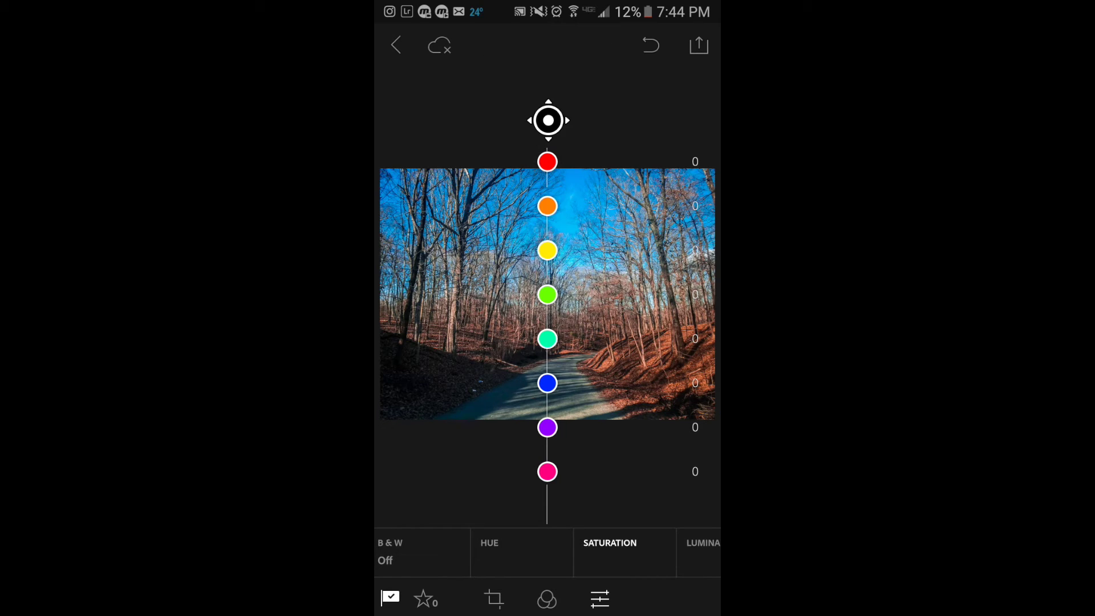
# Raise saturation to Red +12, Orange +17, Aqua +2 and Blue +25.
pyautogui.moveTo(547, 383); pyautogui.dragTo(439, 383)
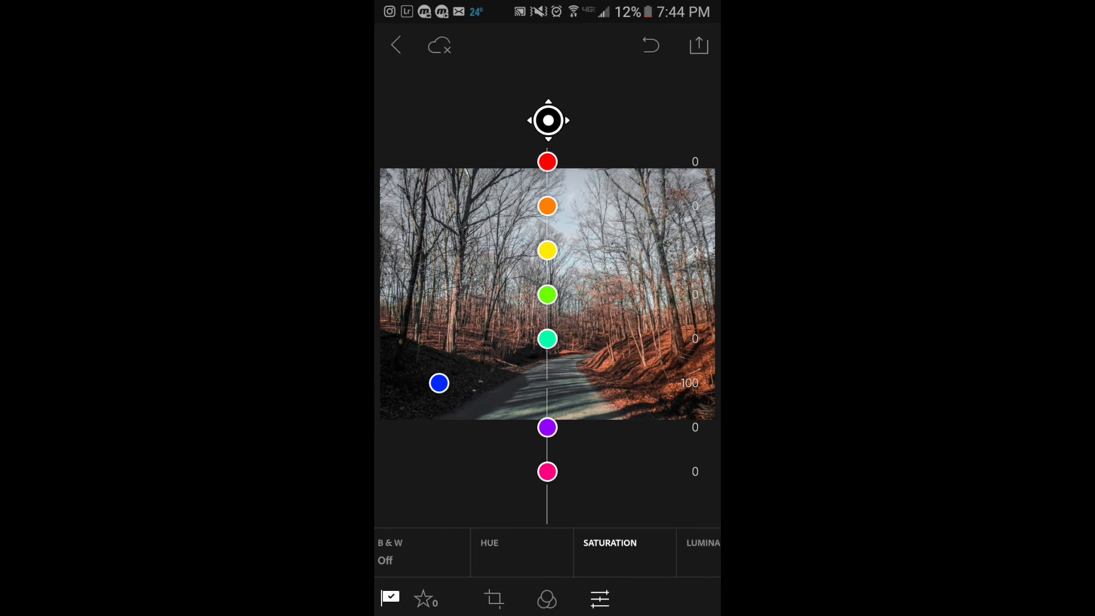
pyautogui.moveTo(439, 383)
pyautogui.mouseDown()
pyautogui.moveTo(656, 382)
pyautogui.moveTo(488, 382)
pyautogui.moveTo(577, 382)
pyautogui.mouseUp()
pyautogui.moveTo(547, 206)
pyautogui.mouseDown()
pyautogui.moveTo(611, 206)
pyautogui.moveTo(439, 205)
pyautogui.moveTo(598, 206)
pyautogui.moveTo(550, 206)
pyautogui.mouseUp()
pyautogui.click(702, 548)
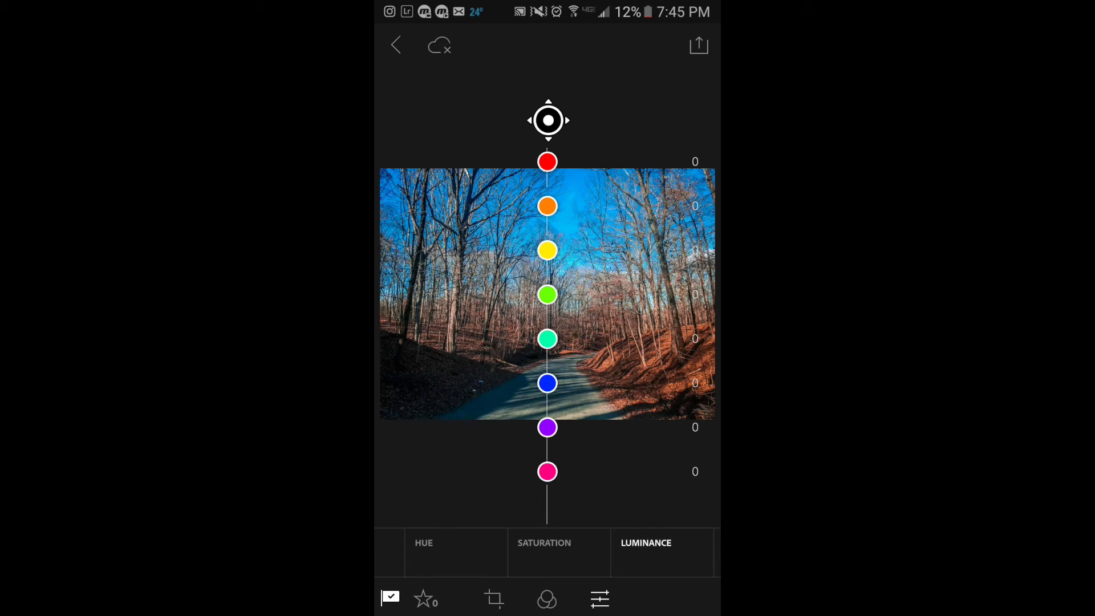
# Lower Blue luminance to about -6 and nudge Orange luminance only slightly.
pyautogui.moveTo(547, 382)
pyautogui.mouseDown()
pyautogui.moveTo(655, 382)
pyautogui.moveTo(439, 382)
pyautogui.mouseUp()
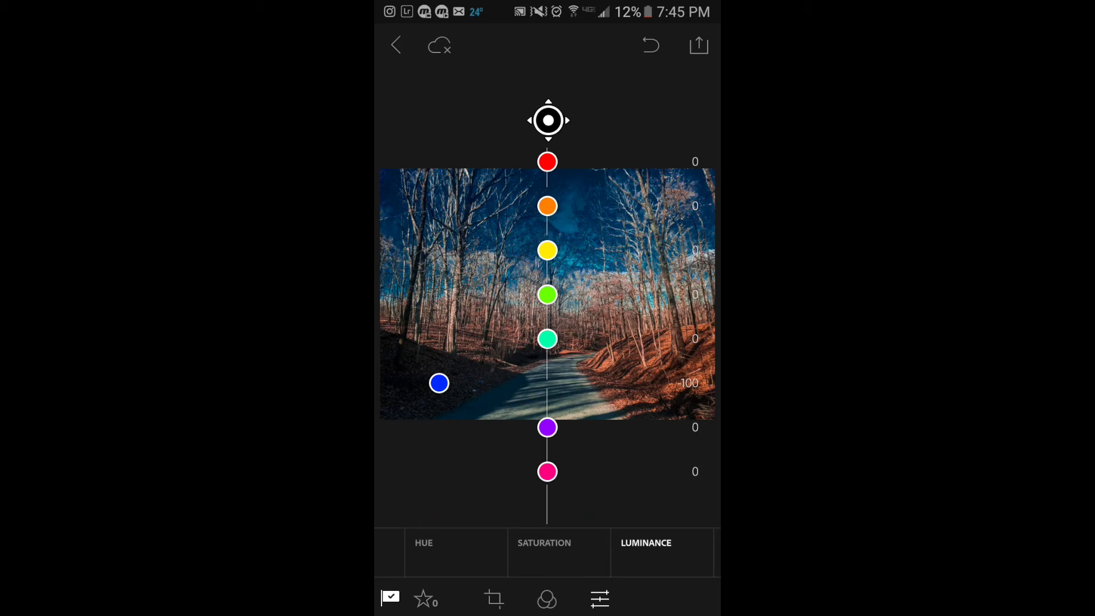
pyautogui.moveTo(439, 383)
pyautogui.mouseDown()
pyautogui.moveTo(658, 384)
pyautogui.moveTo(534, 383)
pyautogui.mouseUp()
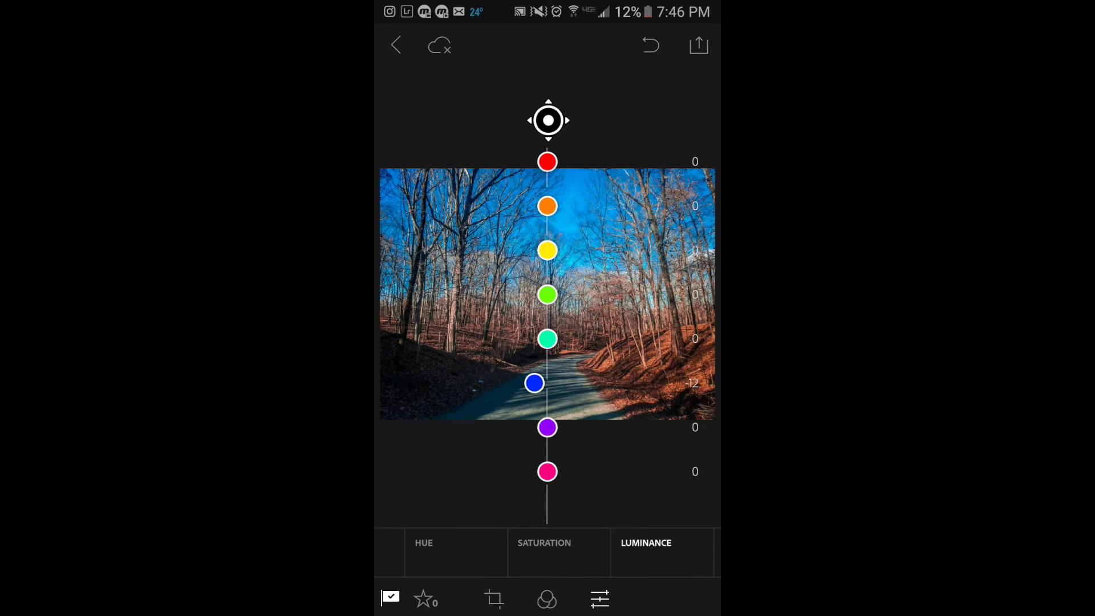
pyautogui.moveTo(548, 206)
pyautogui.mouseDown()
pyautogui.moveTo(439, 206)
pyautogui.moveTo(655, 205)
pyautogui.moveTo(546, 205)
pyautogui.mouseUp()
pyautogui.moveTo(534, 382); pyautogui.dragTo(541, 383)
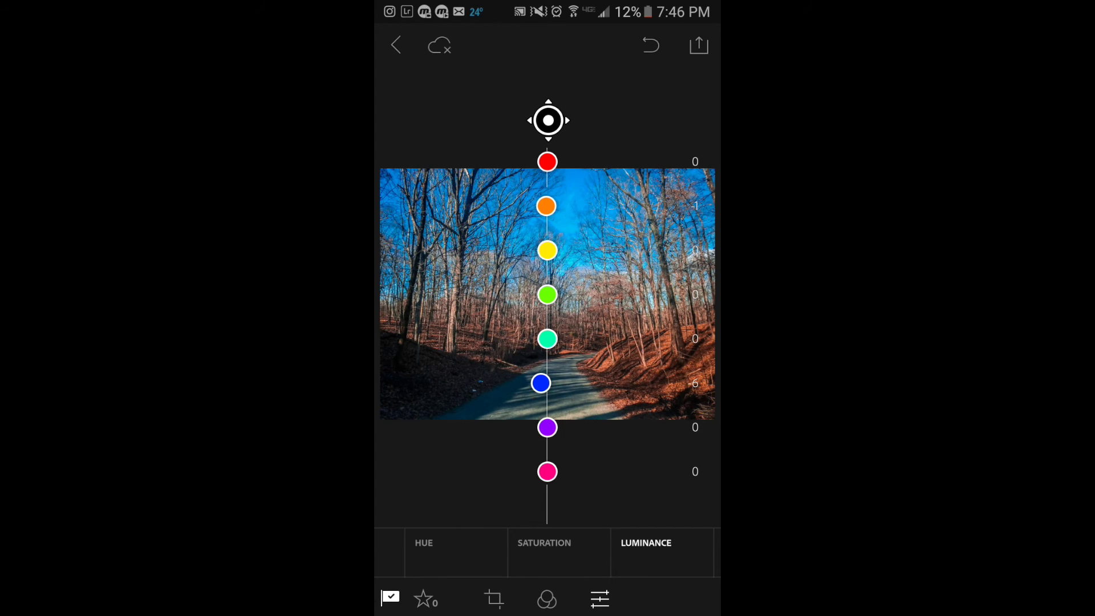
pyautogui.moveTo(650, 552)
pyautogui.mouseDown()
pyautogui.moveTo(470, 551)
pyautogui.moveTo(667, 551)
pyautogui.moveTo(612, 552)
pyautogui.mouseUp()
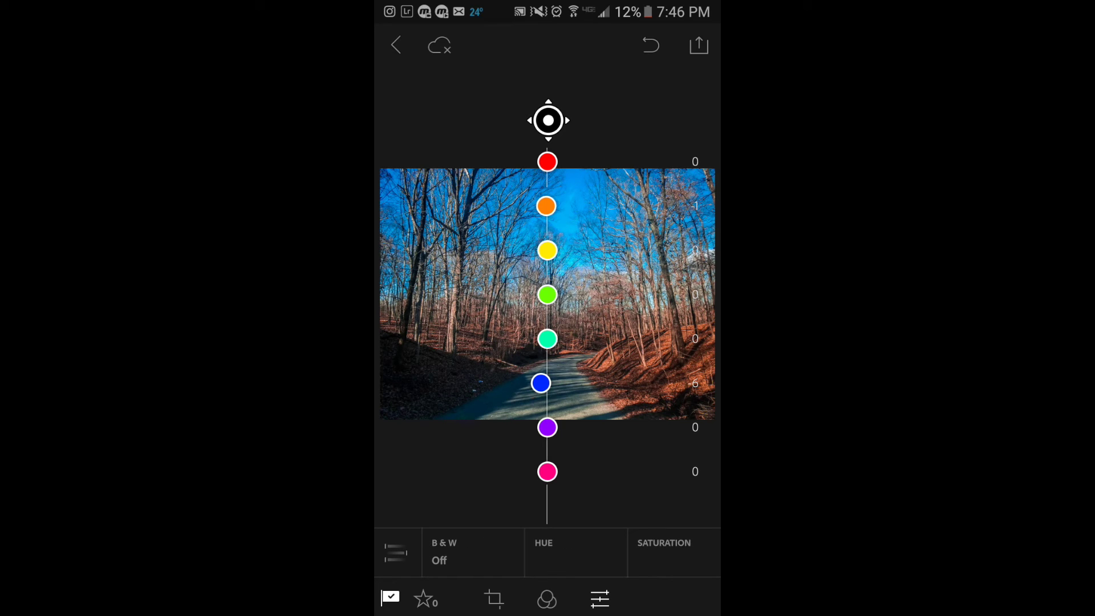
# Raise Shadows in the Basic adjustments to +87.
pyautogui.click(394, 551)
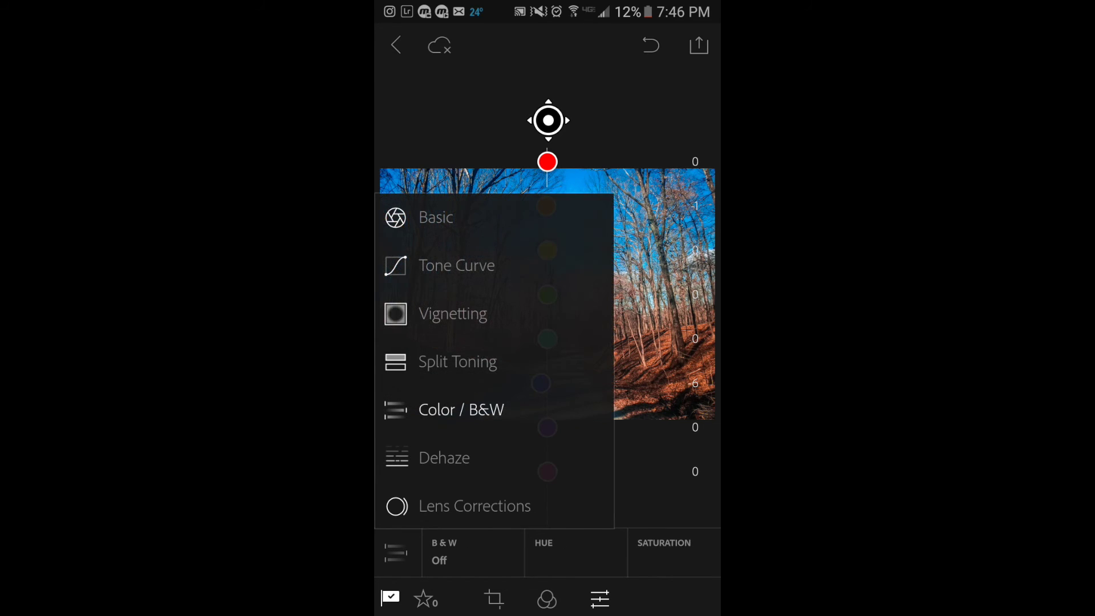
pyautogui.click(436, 217)
pyautogui.moveTo(667, 551)
pyautogui.mouseDown()
pyautogui.moveTo(411, 552)
pyautogui.moveTo(463, 551)
pyautogui.mouseUp()
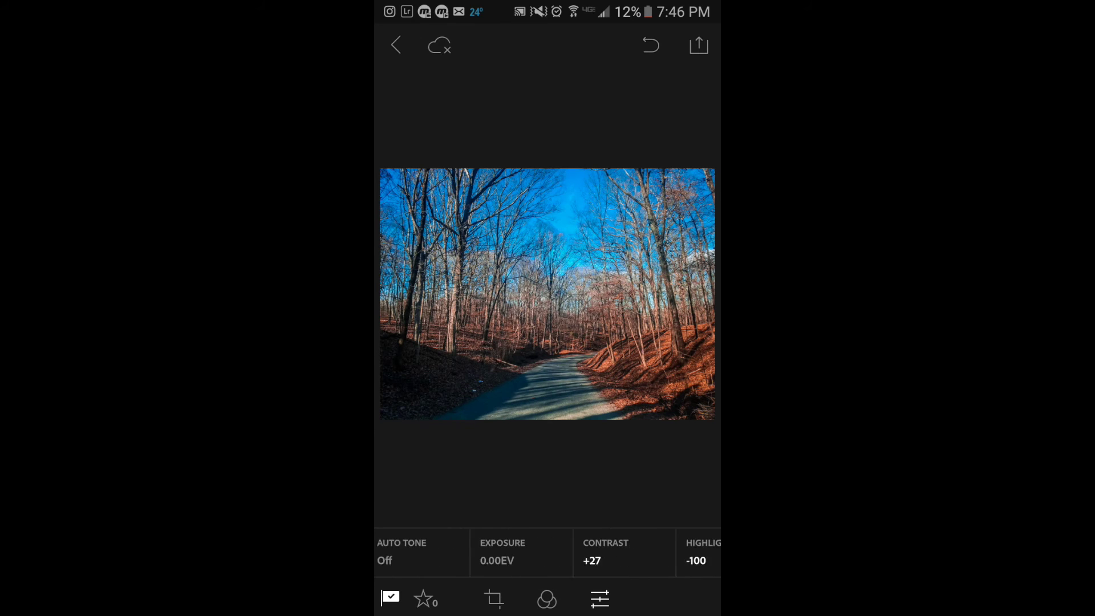
pyautogui.moveTo(667, 552); pyautogui.dragTo(505, 552)
pyautogui.click(613, 552)
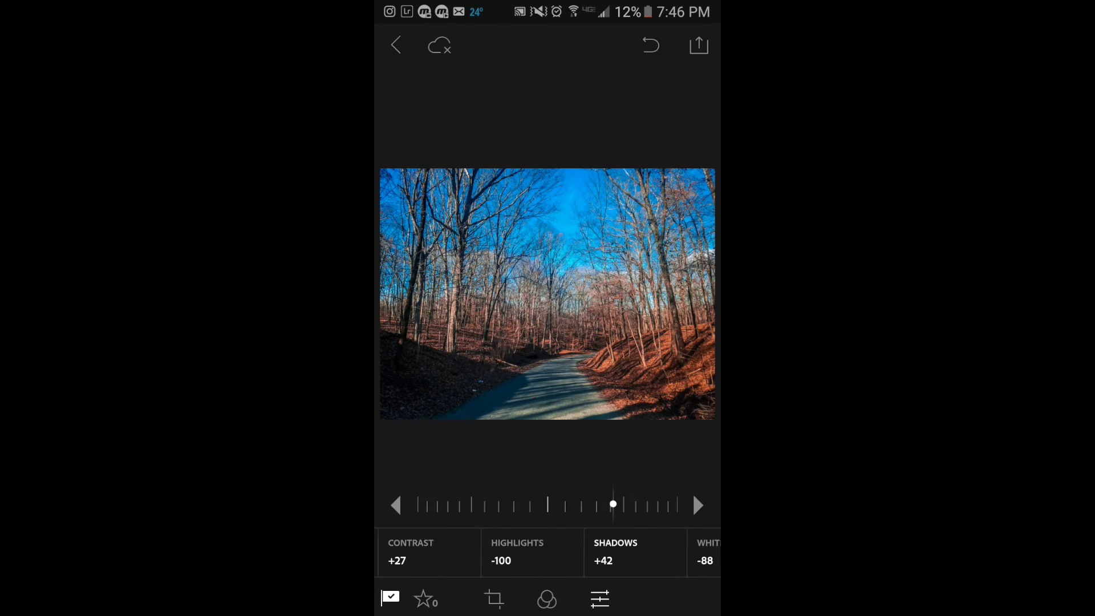
pyautogui.moveTo(613, 505); pyautogui.dragTo(666, 506)
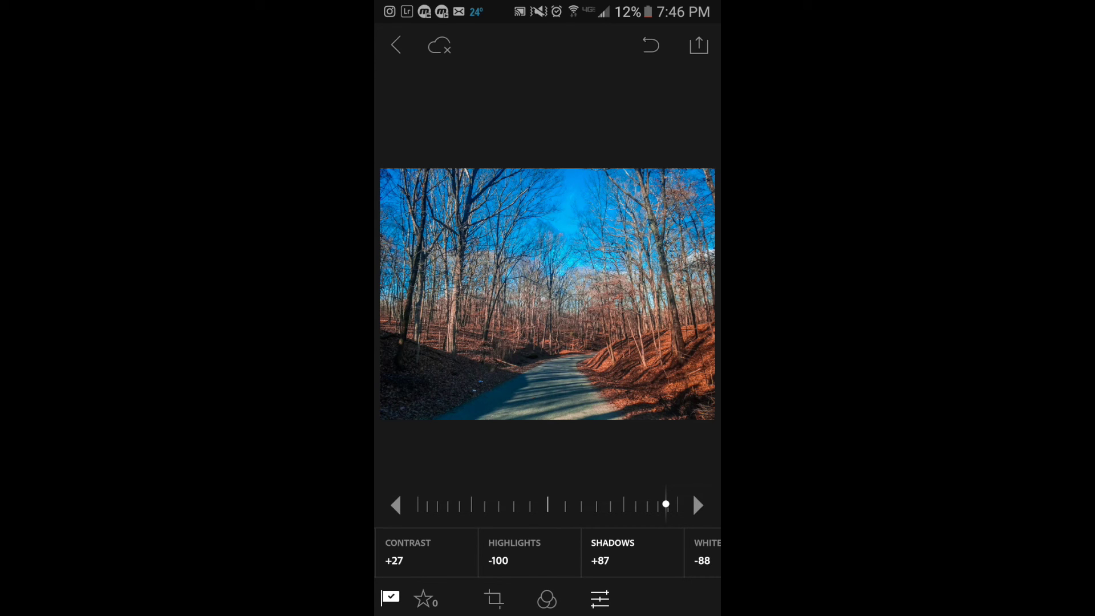
# Save the edited photo to the phone gallery at Highest Available Quality.
pyautogui.click(698, 45)
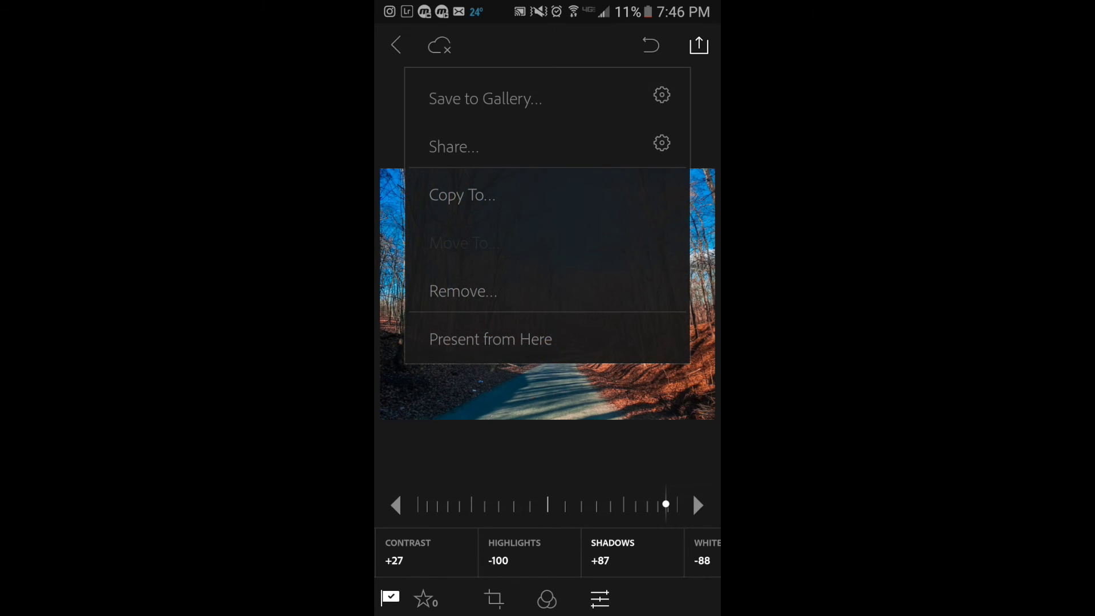
pyautogui.click(485, 98)
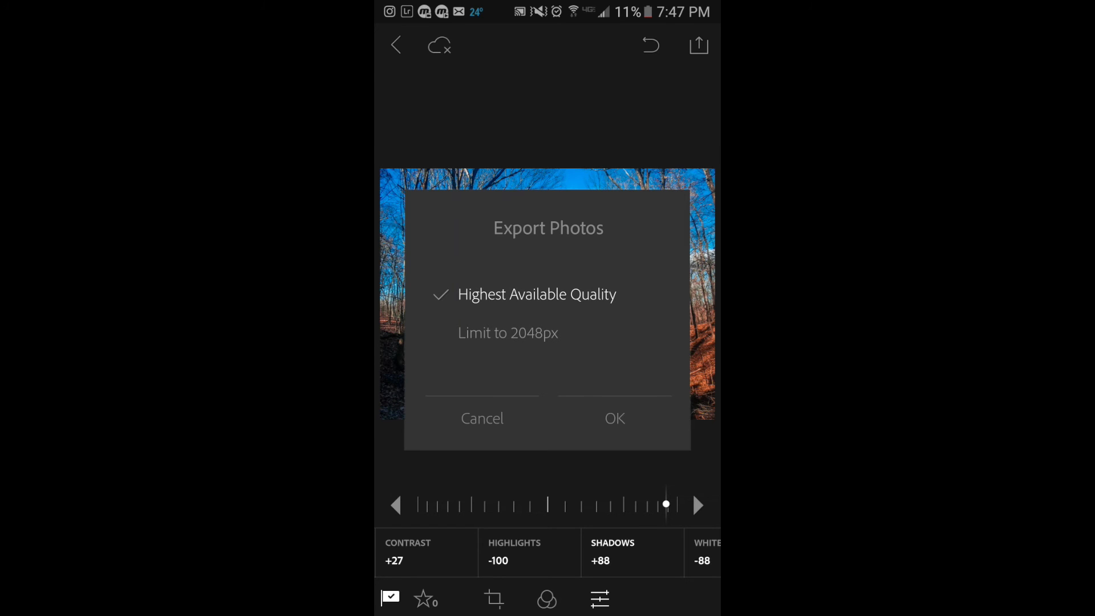
pyautogui.click(614, 418)
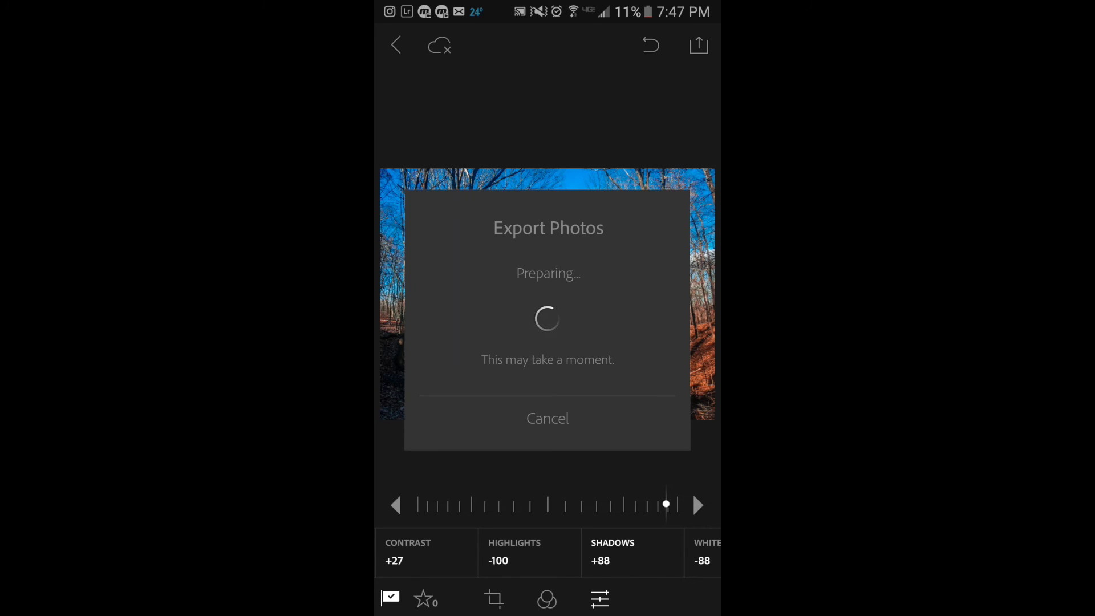
pyautogui.click(547, 419)
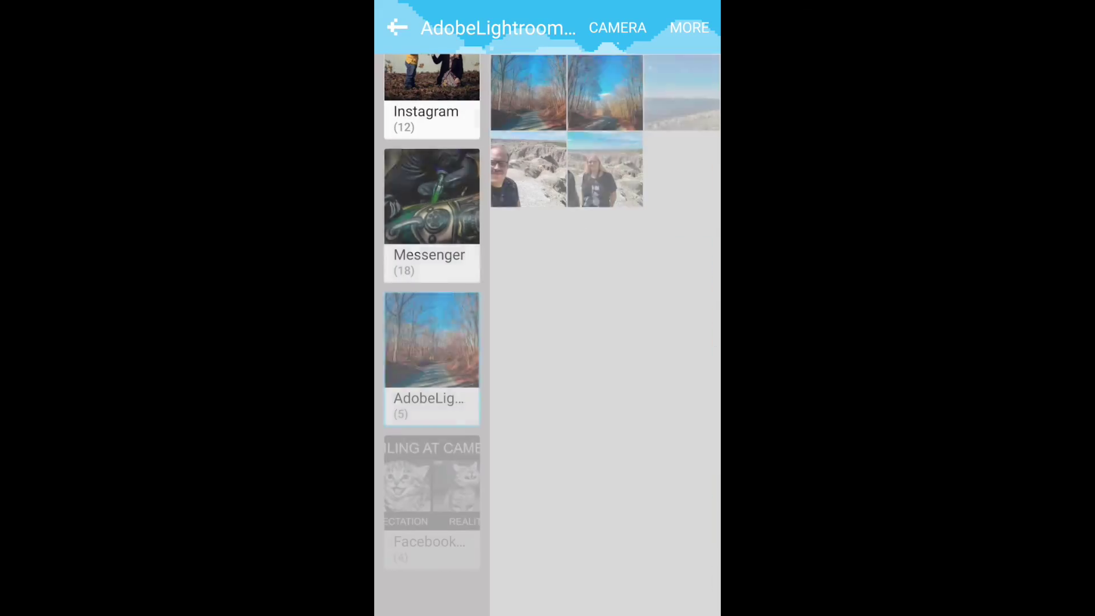
# View the exported forest road photo full-screen in the AdobeLightroom album.
pyautogui.click(528, 91)
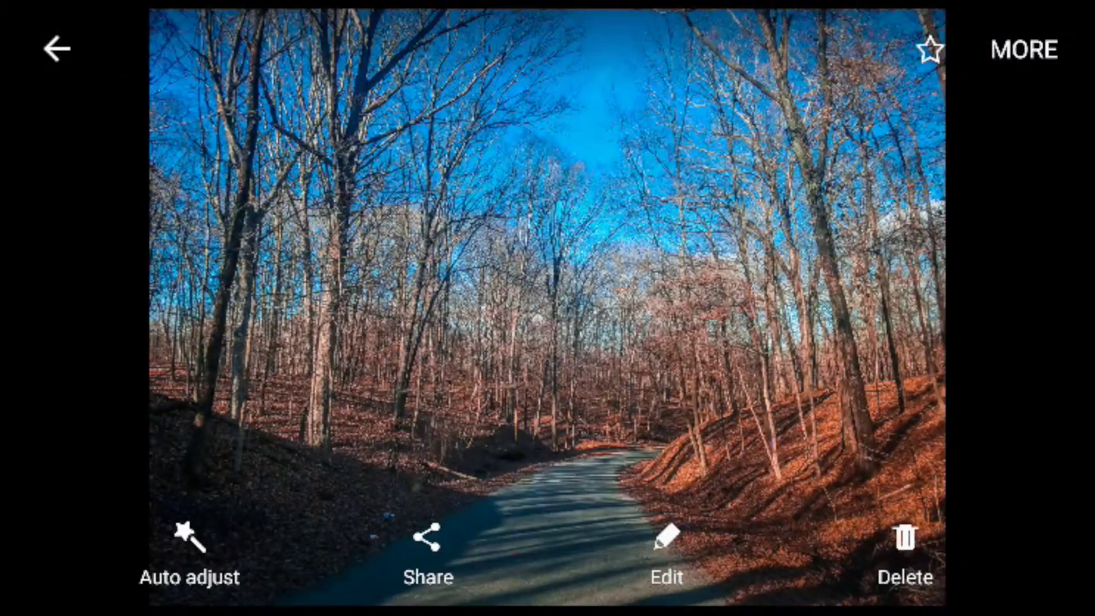
pyautogui.moveTo(770, 308); pyautogui.dragTo(257, 308)
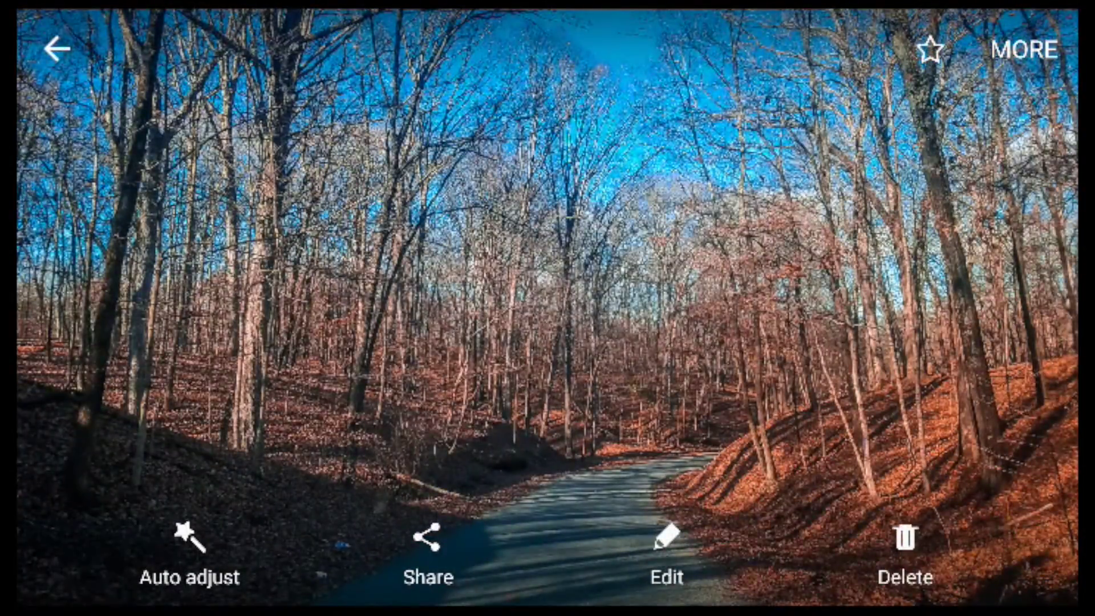